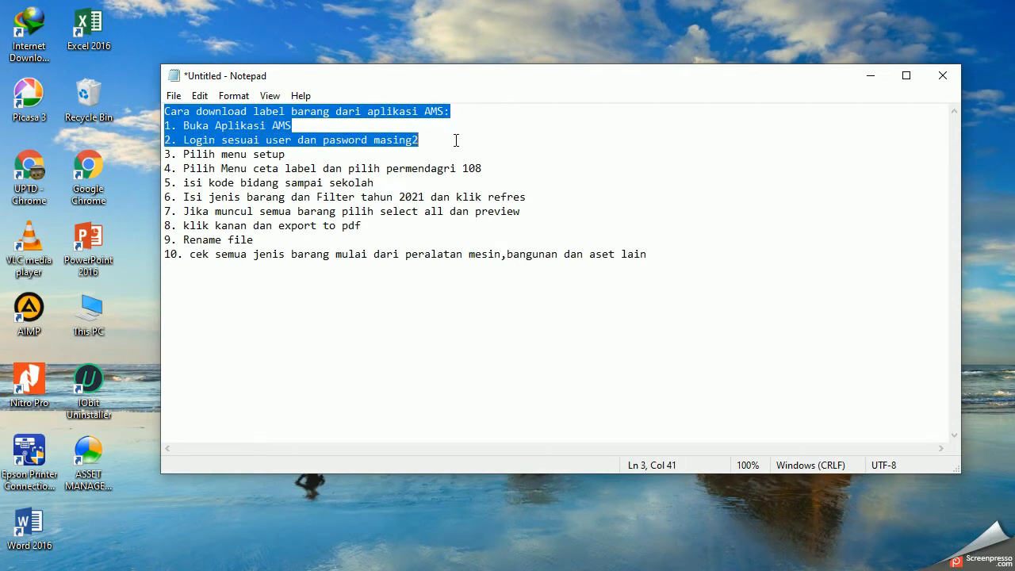
Launch the Asset Management System, log in with the user name and account password, and acknowledge the login message.
{"action": "left_click", "coordinate": [94, 463]}
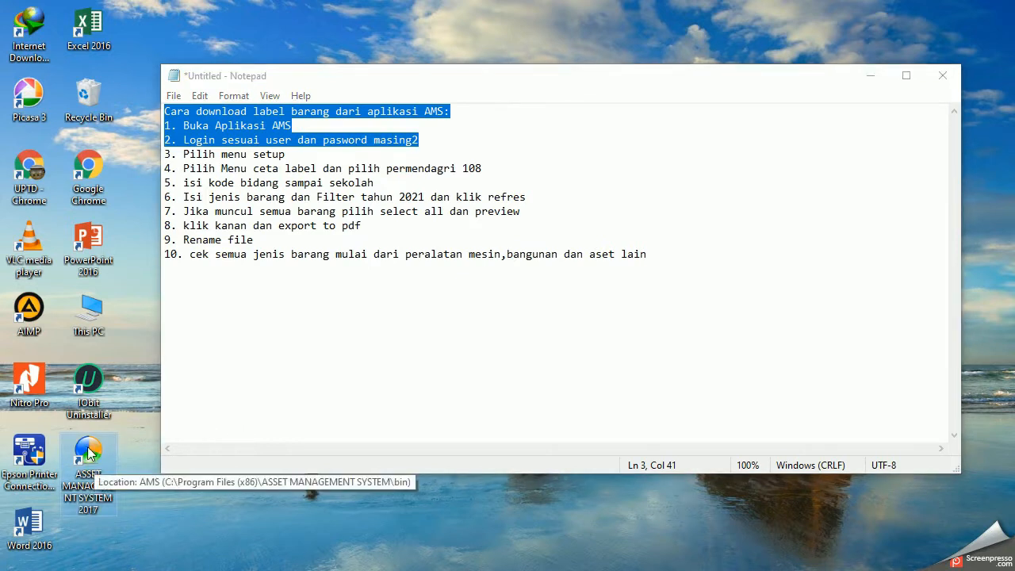
{"action": "double_click", "coordinate": [100, 464]}
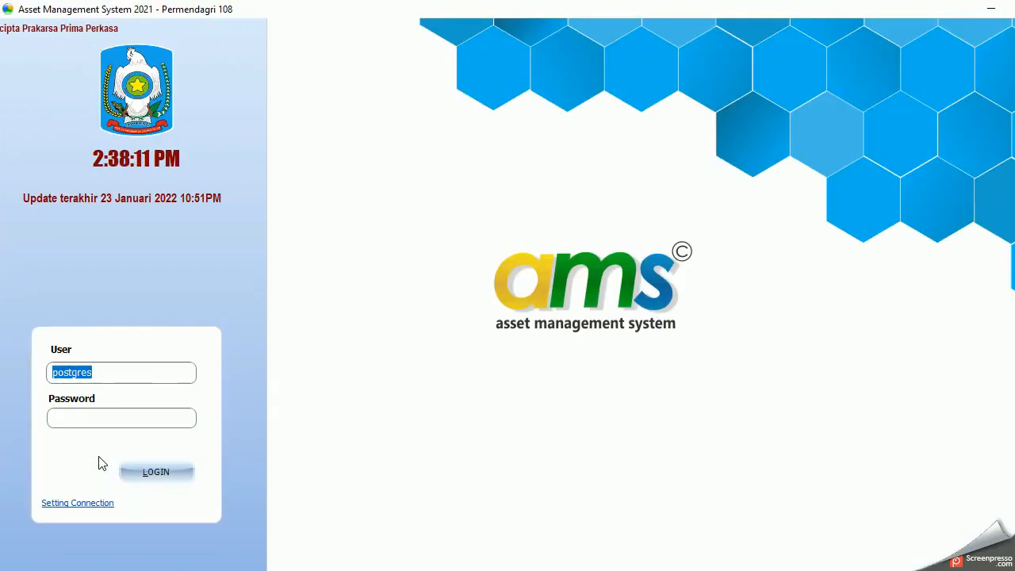
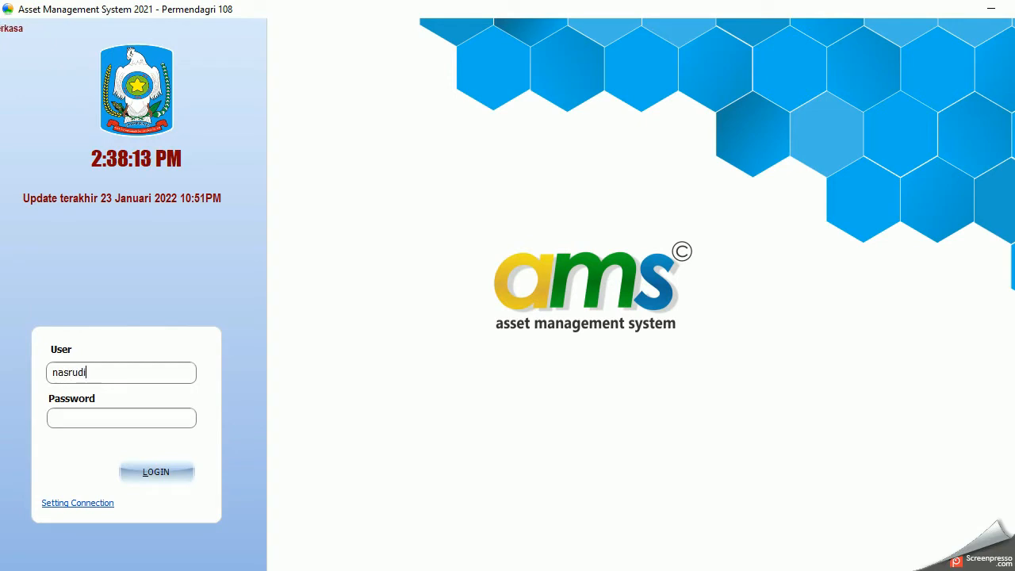
{"action": "left_click", "coordinate": [155, 474]}
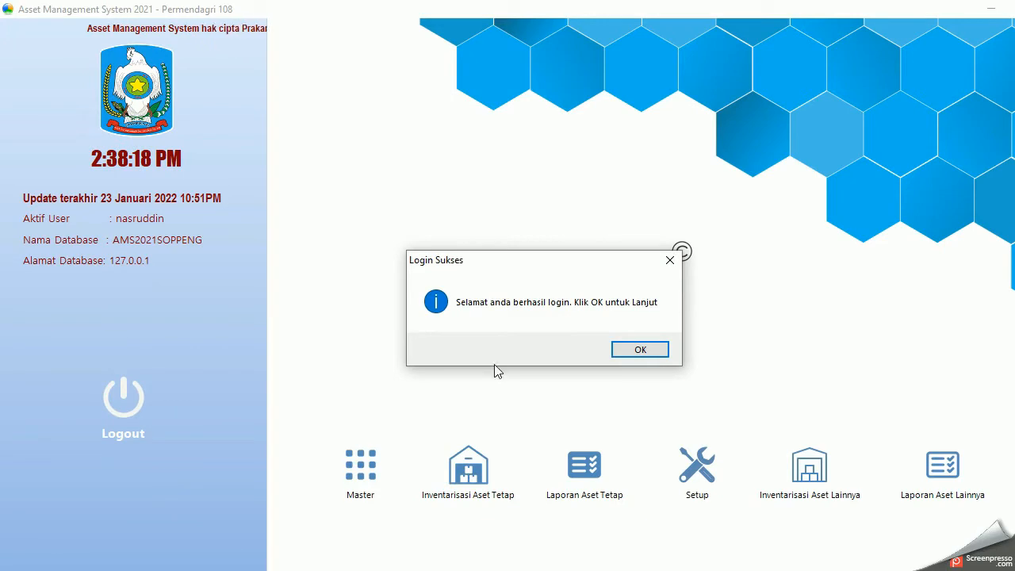
{"action": "left_click", "coordinate": [627, 352]}
Highlight instruction 3 in the Notepad checklist, and open Setup in the Asset Management System.
{"action": "key", "text": "alt+Tab"}
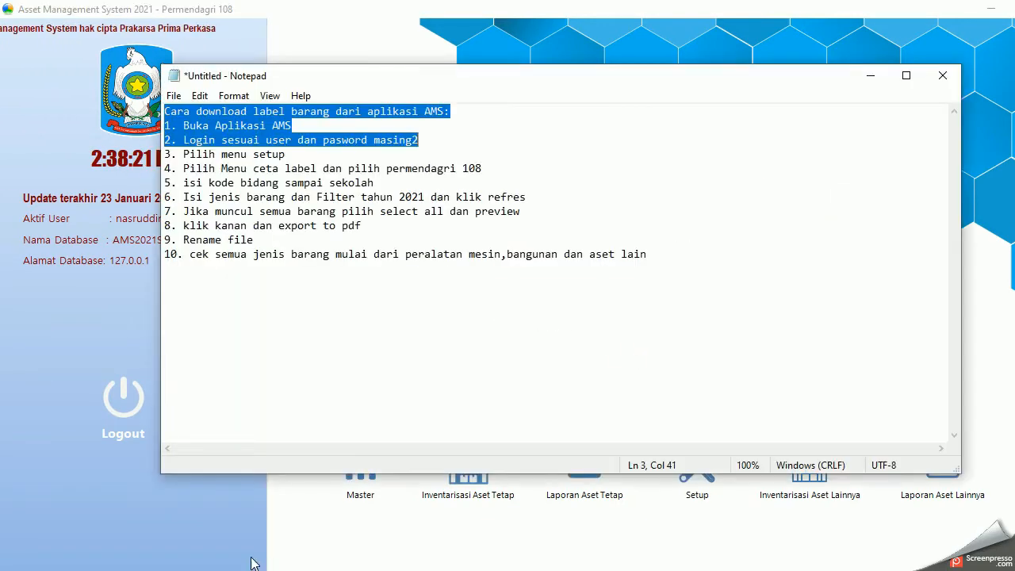
{"action": "left_click", "coordinate": [164, 154]}
{"action": "left_click_drag", "start_coordinate": [164, 154], "coordinate": [286, 155]}
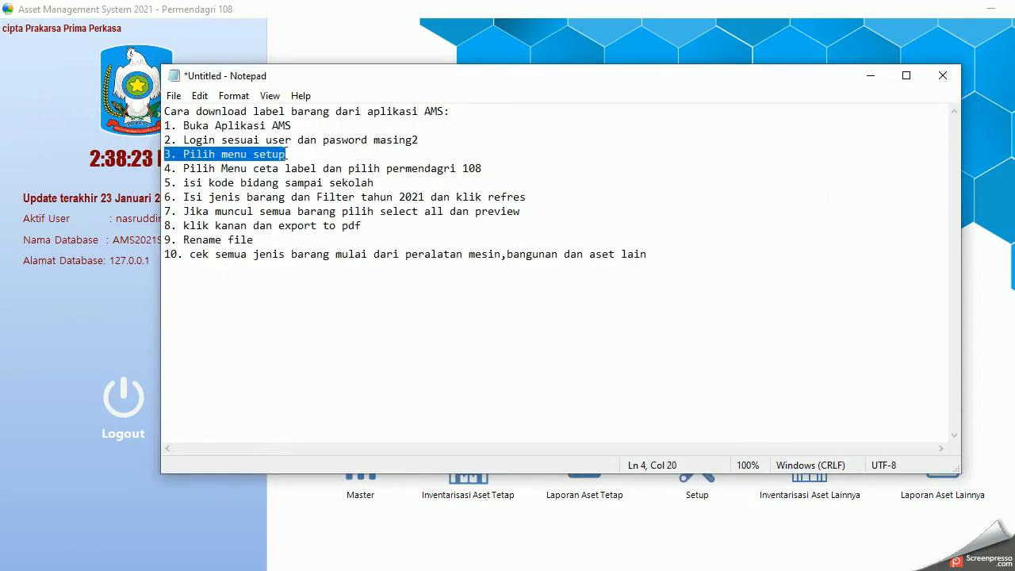
{"action": "left_click", "coordinate": [870, 76]}
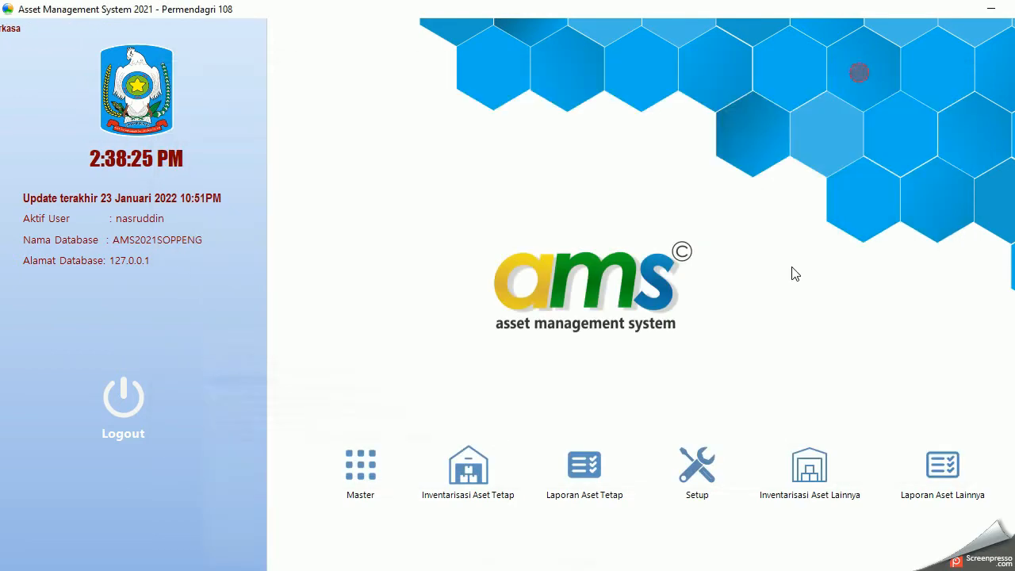
{"action": "left_click", "coordinate": [696, 478]}
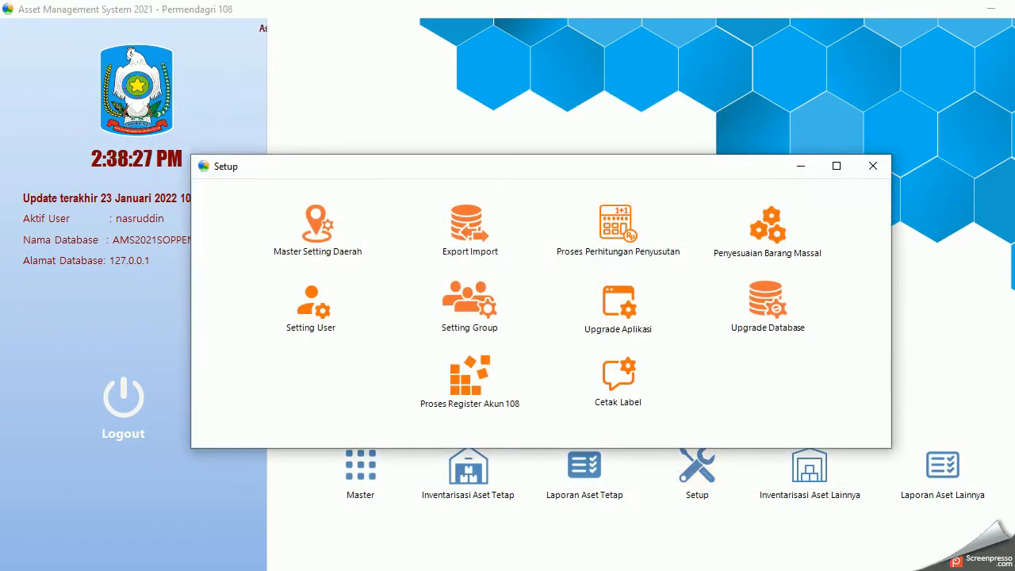
Highlight instruction 4 in the Notepad checklist, and open Cetak Label for Permendagri 108 in the Asset Management System.
{"action": "key", "text": "alt+Tab"}
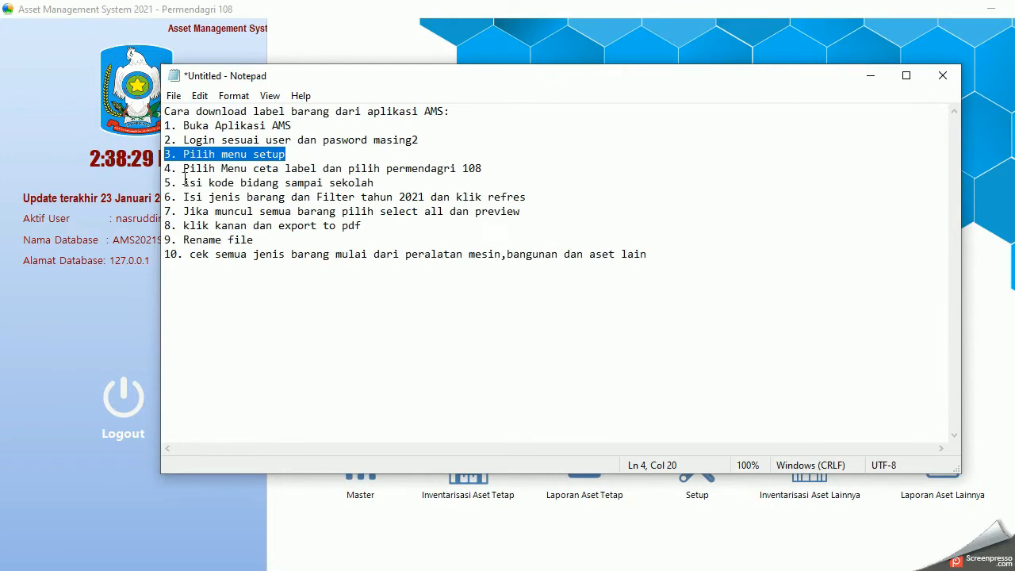
{"action": "left_click_drag", "start_coordinate": [164, 169], "coordinate": [494, 168]}
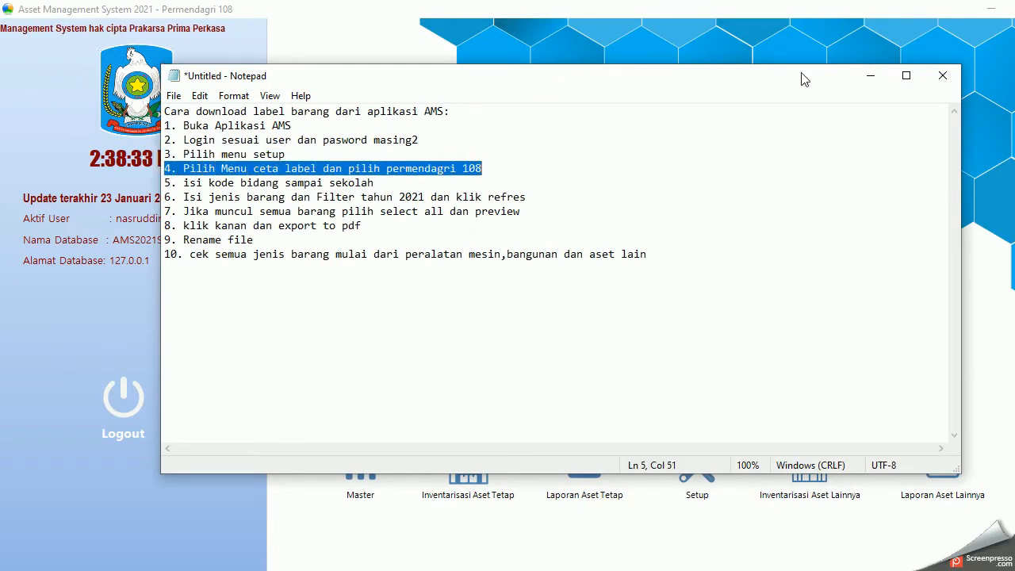
{"action": "left_click", "coordinate": [872, 75]}
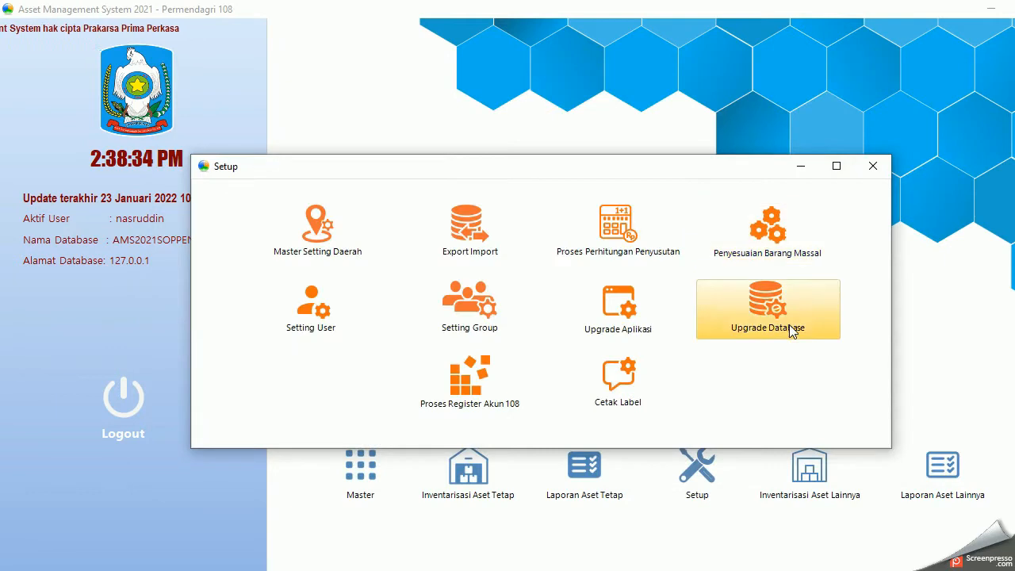
{"action": "left_click", "coordinate": [617, 395]}
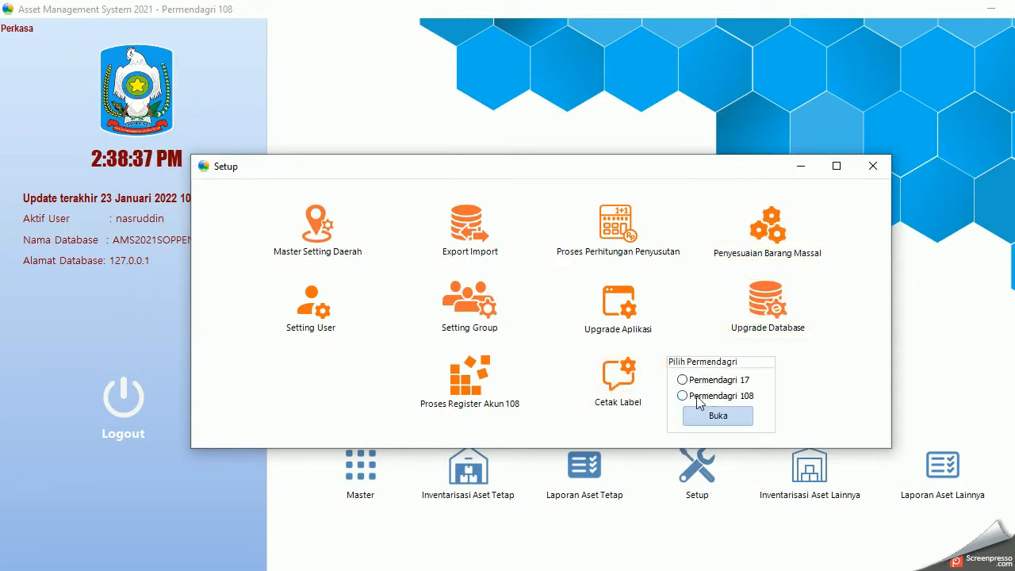
{"action": "left_click", "coordinate": [682, 397]}
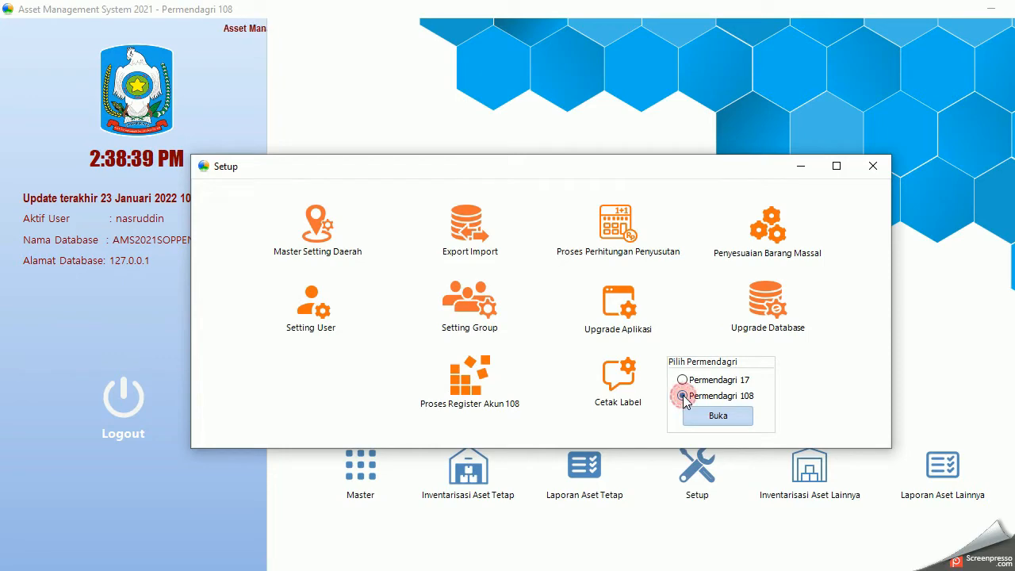
{"action": "left_click", "coordinate": [716, 416]}
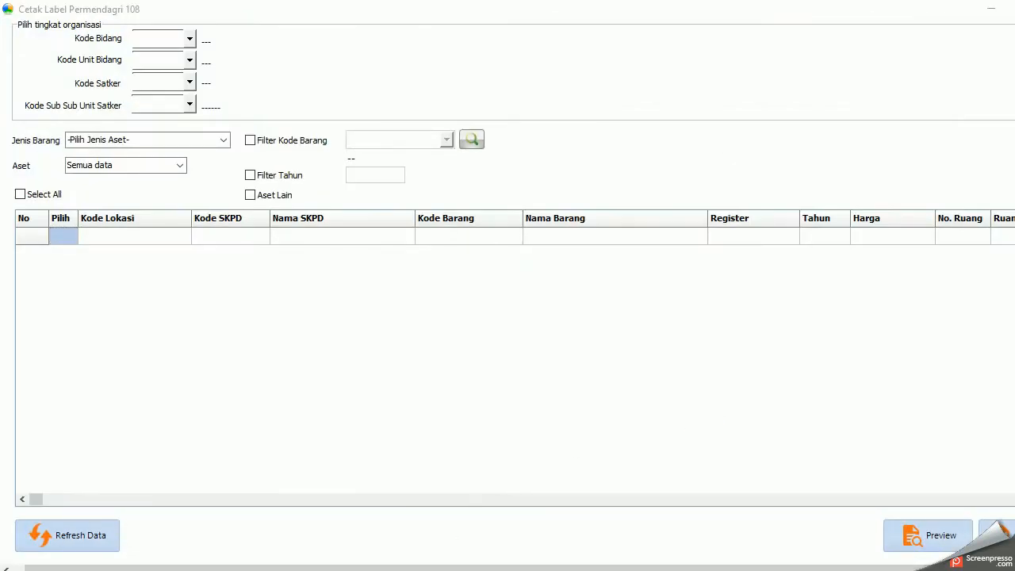
Switch to Notepad and highlight instruction 5 about filling in the codes down to the school, and return to the label form.
{"action": "key", "text": "alt+Tab"}
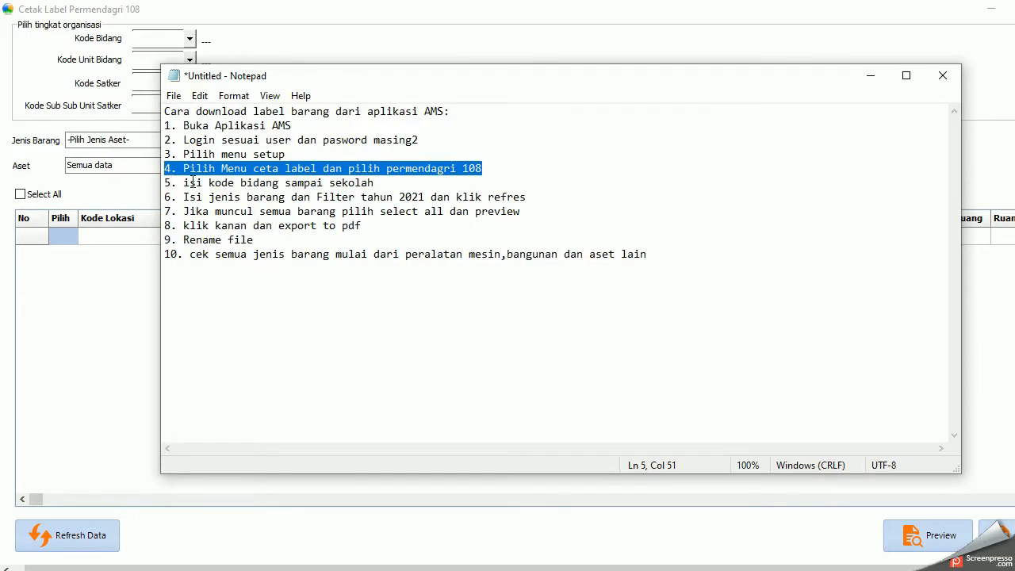
{"action": "left_click_drag", "start_coordinate": [167, 182], "coordinate": [383, 185]}
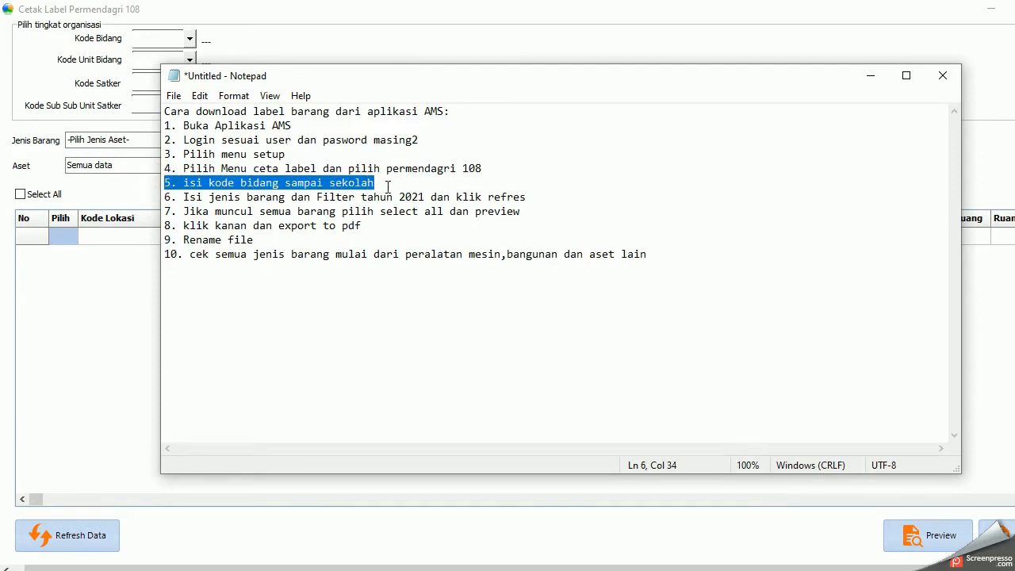
{"action": "left_click", "coordinate": [99, 341]}
Set Kode Bidang to 08 (Pendidikan dan Kebudayaan), Kode Unit Bidang to 04 and Kode Satker to 09 (Kecamatan Liliriaja).
{"action": "left_click", "coordinate": [190, 38]}
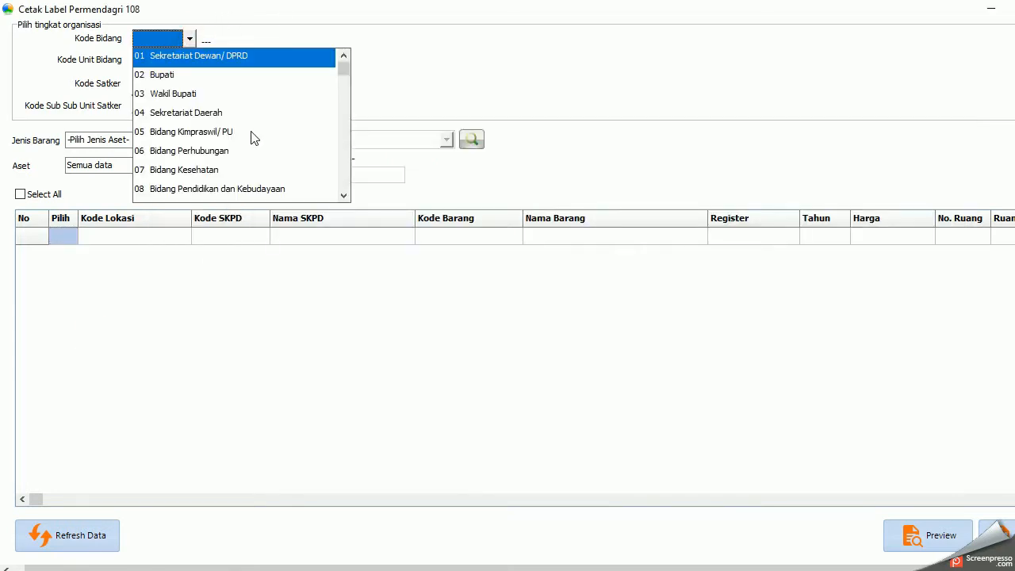
{"action": "left_click", "coordinate": [265, 189]}
{"action": "left_click", "coordinate": [190, 62]}
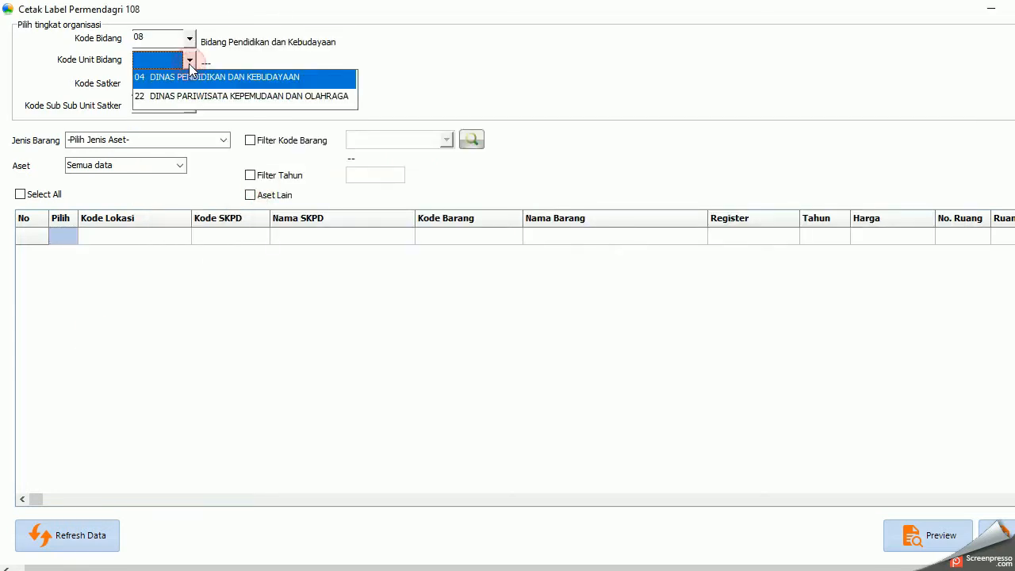
{"action": "left_click", "coordinate": [190, 76]}
{"action": "left_click", "coordinate": [189, 83]}
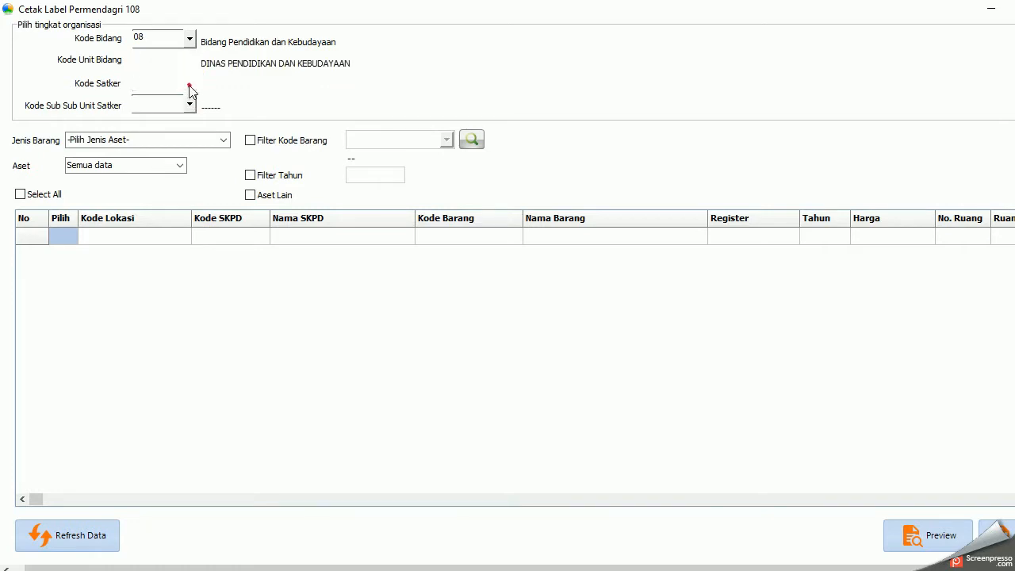
{"action": "left_click", "coordinate": [392, 239]}
{"action": "left_click", "coordinate": [392, 240]}
{"action": "left_click", "coordinate": [392, 239]}
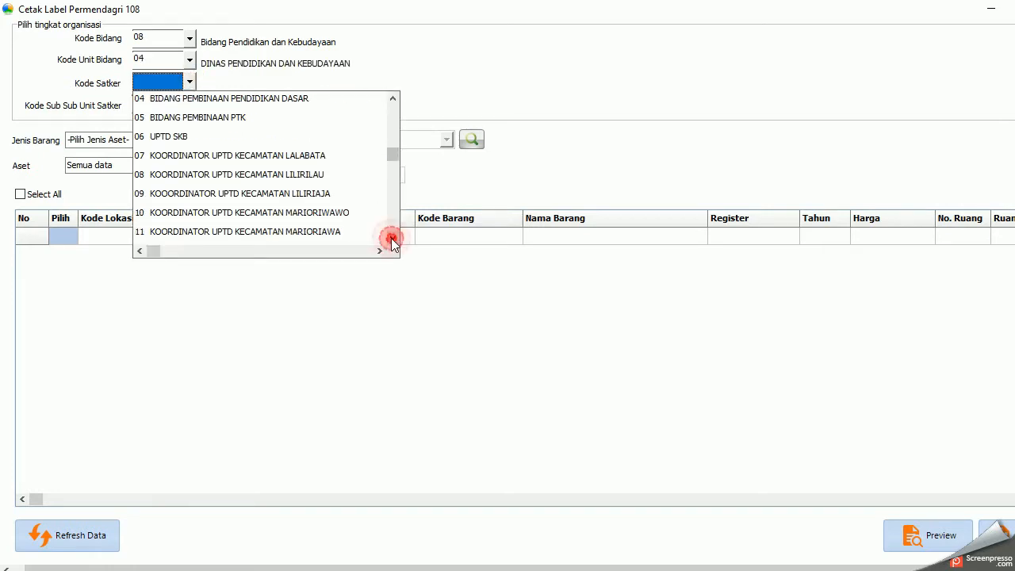
{"action": "left_click", "coordinate": [320, 193]}
Set Kode Sub Sub Unit Satker to 21, SDN 176 DABBARE.
{"action": "left_click", "coordinate": [189, 104]}
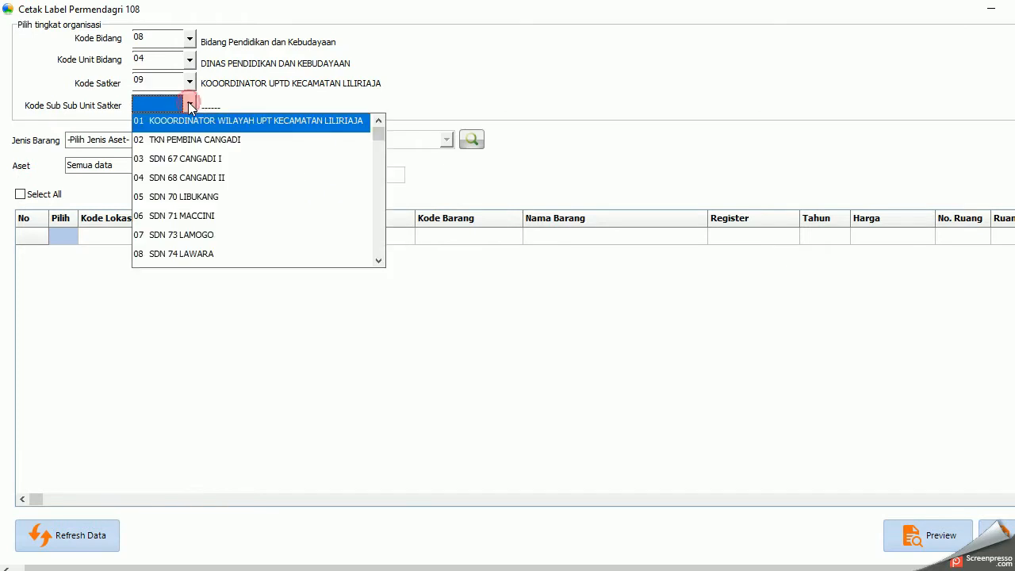
{"action": "left_click", "coordinate": [378, 260]}
{"action": "left_click", "coordinate": [378, 260]}
{"action": "left_click", "coordinate": [378, 260]}
{"action": "left_click", "coordinate": [378, 260]}
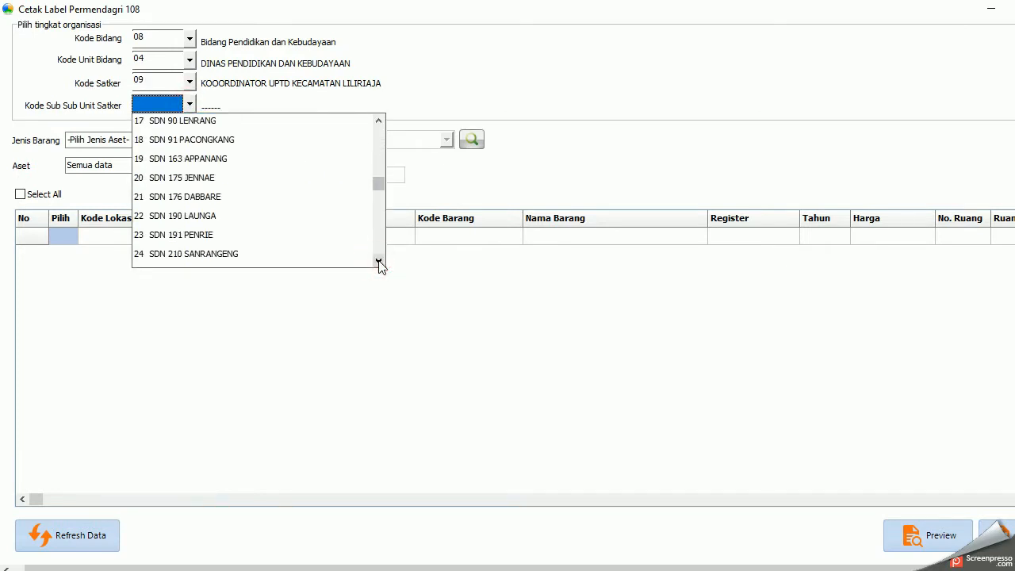
{"action": "left_click", "coordinate": [219, 195]}
Switch to Notepad and highlight instruction 6 about the item type and year filter, and return to the label form.
{"action": "left_click", "coordinate": [223, 139]}
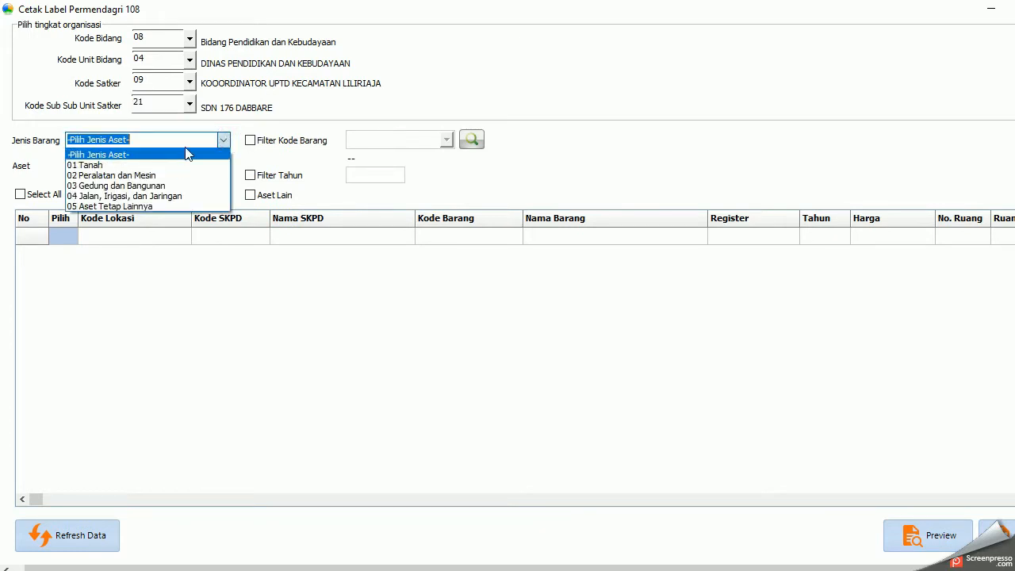
{"action": "left_click", "coordinate": [225, 115]}
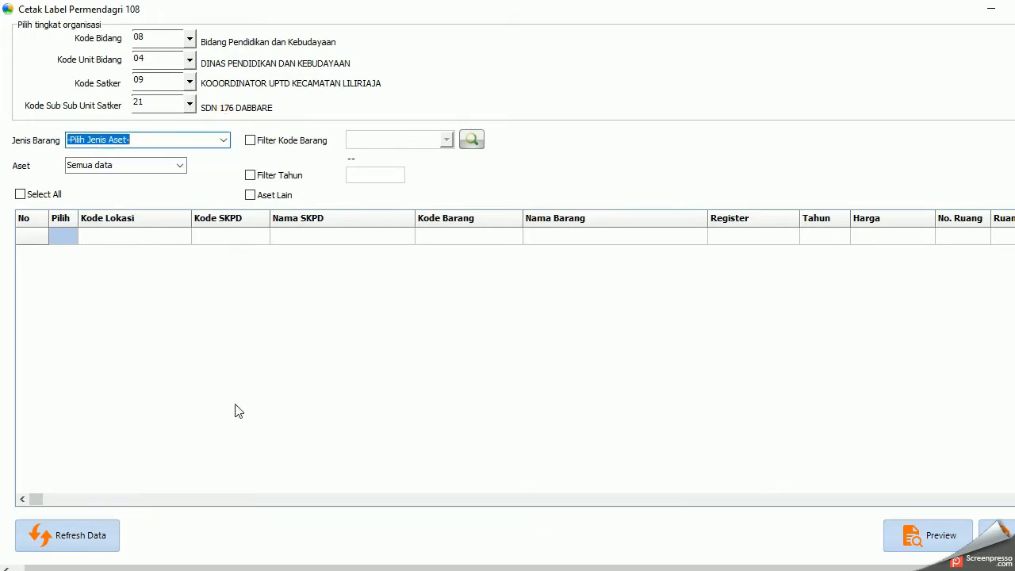
{"action": "left_click", "coordinate": [253, 570]}
{"action": "left_click_drag", "start_coordinate": [164, 196], "coordinate": [533, 199]}
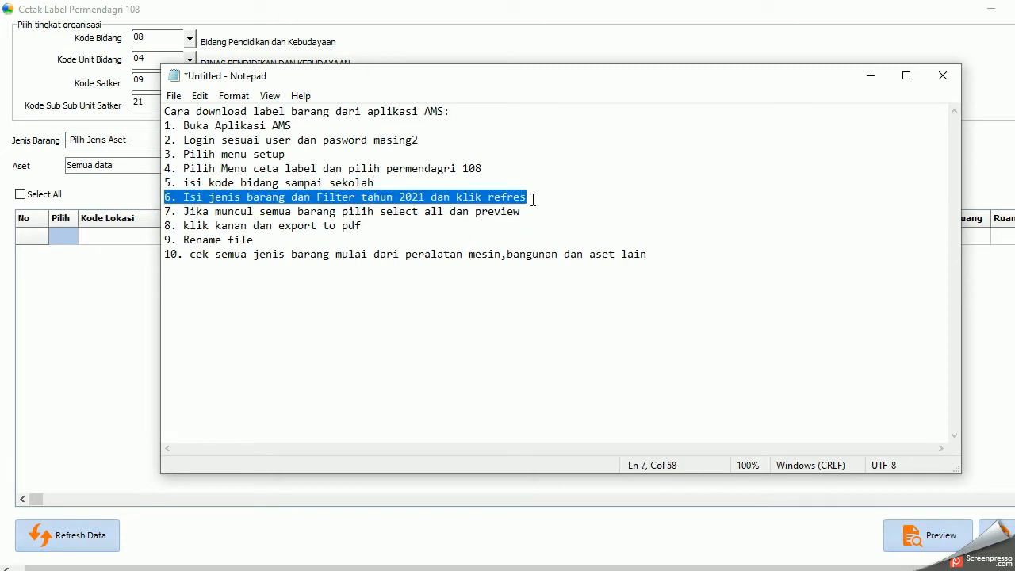
{"action": "left_click", "coordinate": [108, 300]}
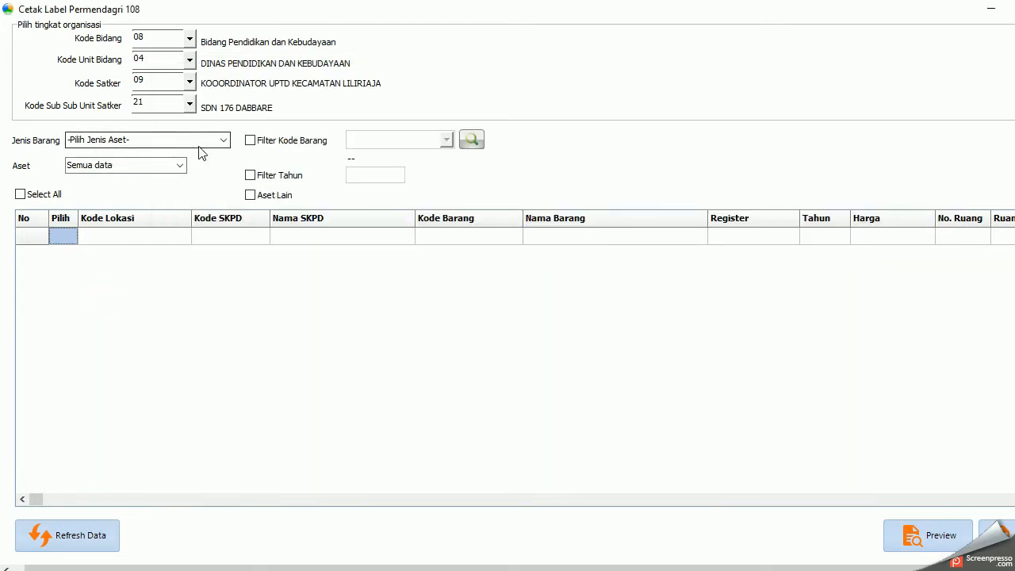
Set Jenis Barang to 02 Peralatan dan Mesin, filter by year 2021, and refresh the item data.
{"action": "left_click", "coordinate": [225, 141]}
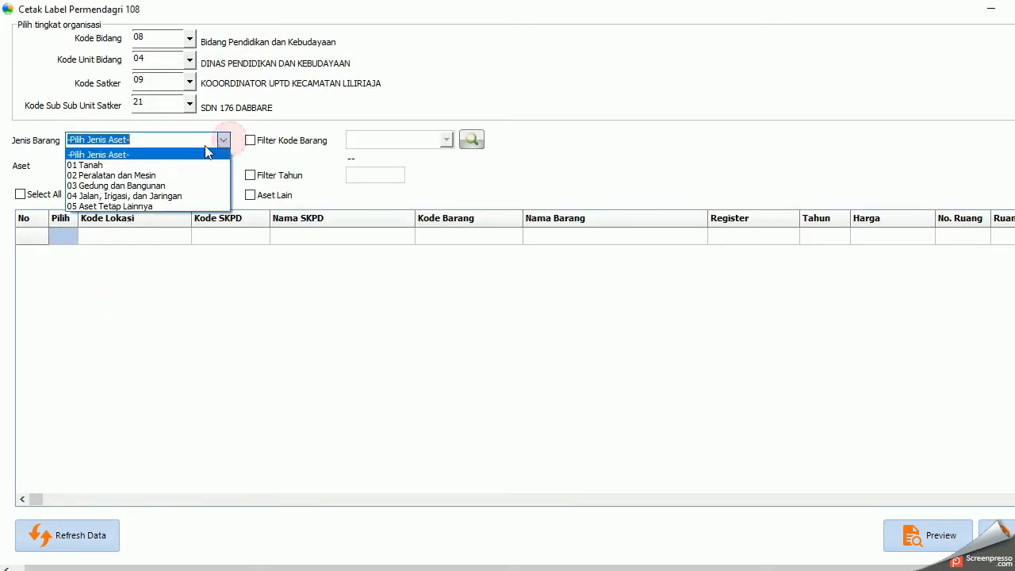
{"action": "left_click", "coordinate": [146, 176]}
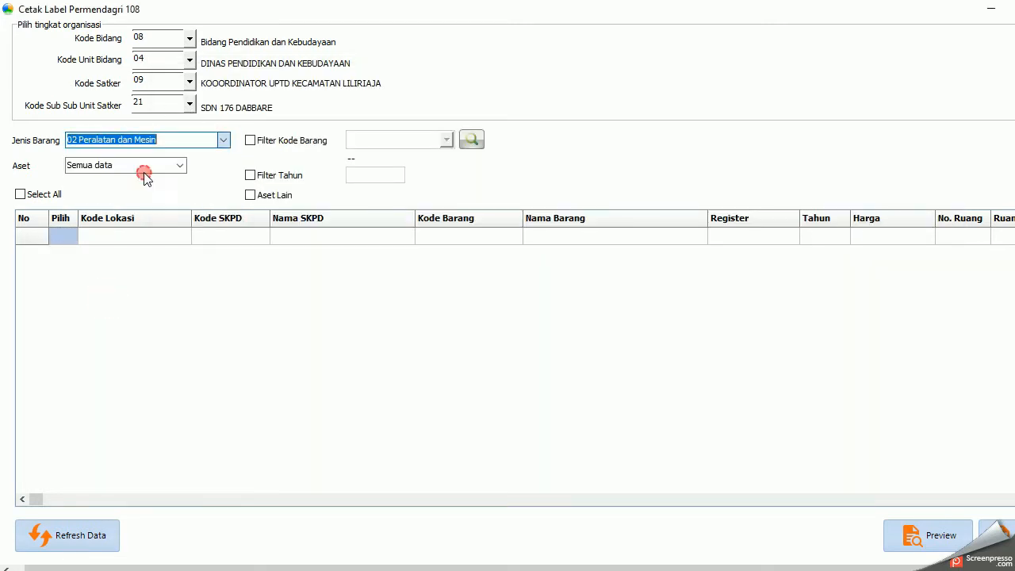
{"action": "left_click", "coordinate": [250, 175]}
{"action": "left_click", "coordinate": [360, 173]}
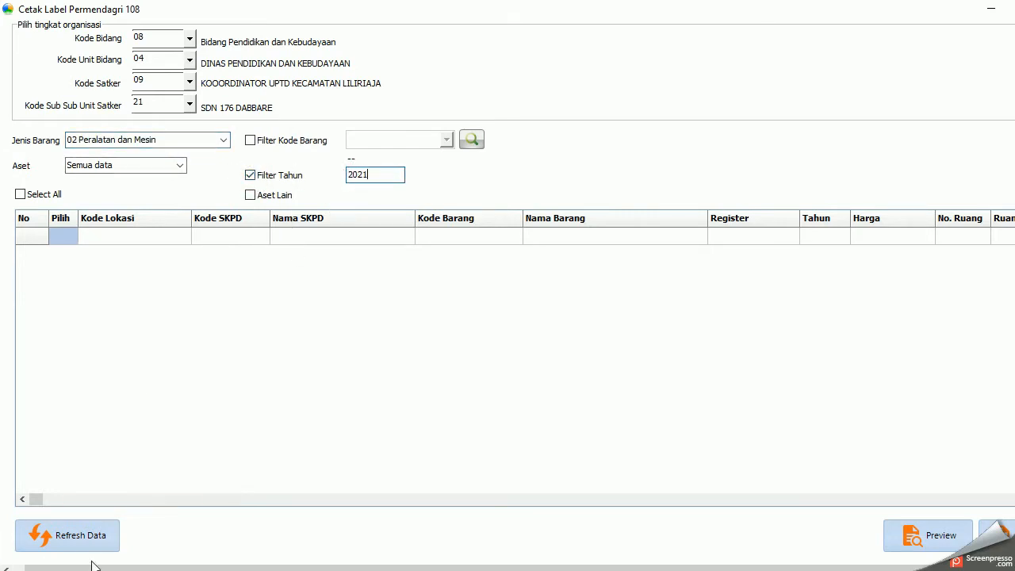
{"action": "left_click", "coordinate": [93, 534]}
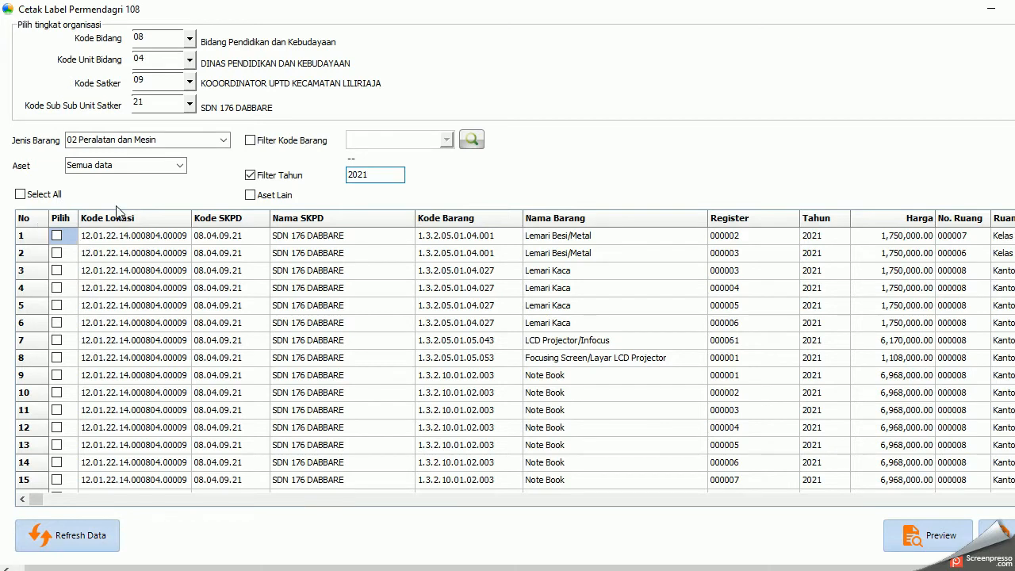
Highlight instruction 7 in the Notepad checklist, and select all listed items and preview their labels in the Asset Management System.
{"action": "key", "text": "alt+Tab"}
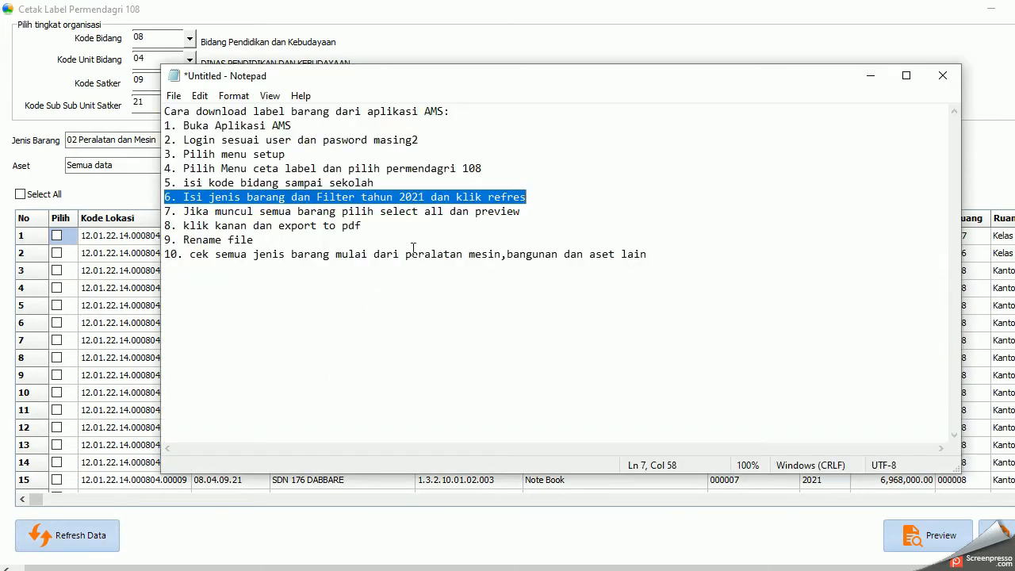
{"action": "left_click_drag", "start_coordinate": [168, 214], "coordinate": [367, 211]}
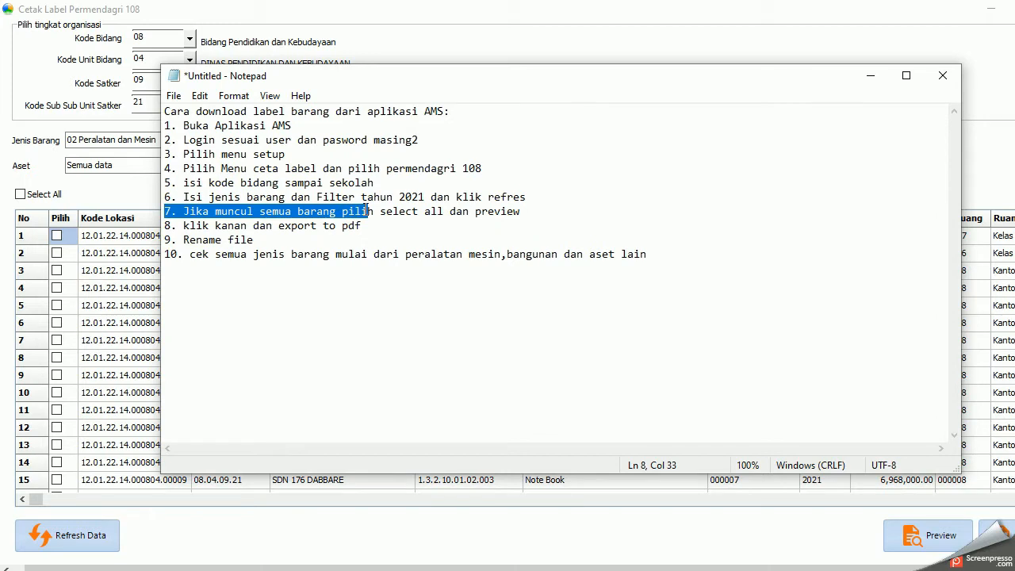
{"action": "left_click_drag", "start_coordinate": [371, 210], "coordinate": [522, 218]}
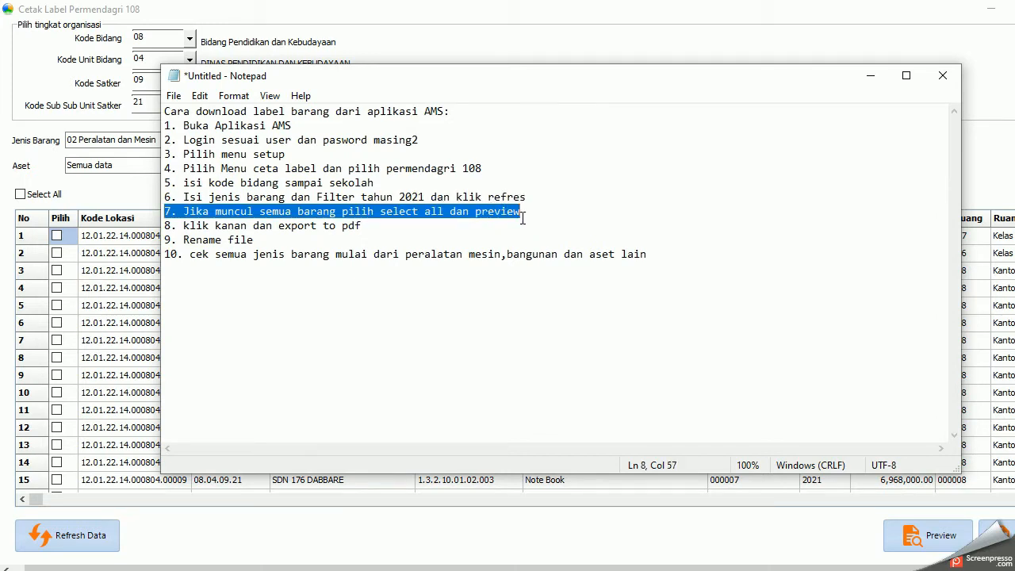
{"action": "left_click", "coordinate": [21, 194]}
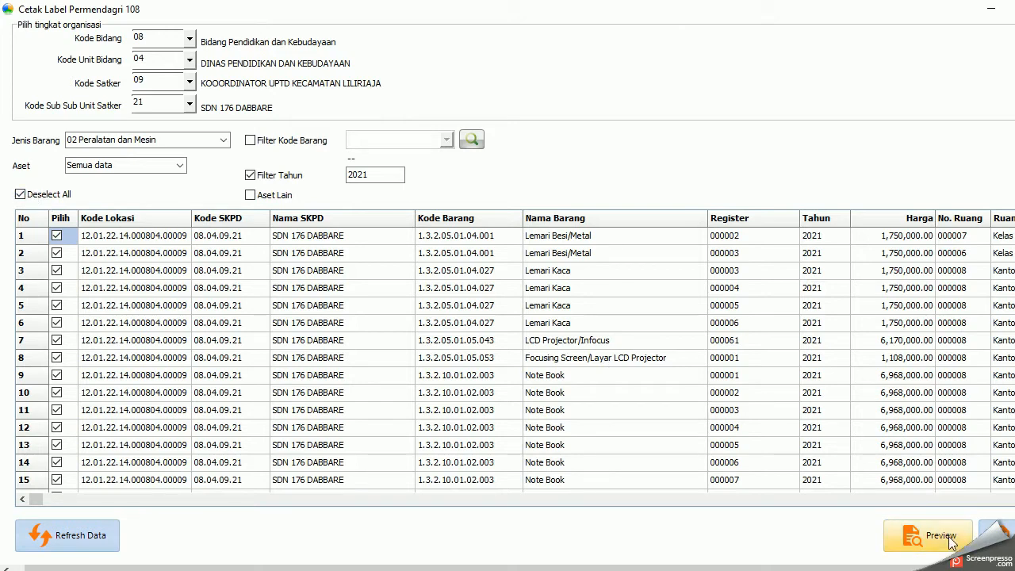
{"action": "left_click", "coordinate": [915, 535]}
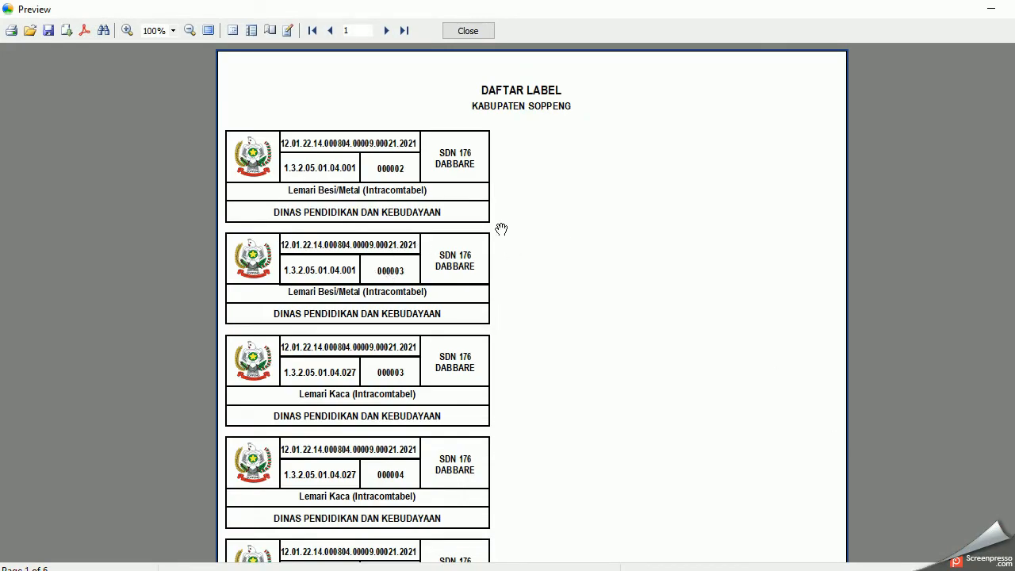
Switch to Notepad, highlight instruction 8 about exporting to PDF, and return to the label preview.
{"action": "left_click", "coordinate": [215, 569]}
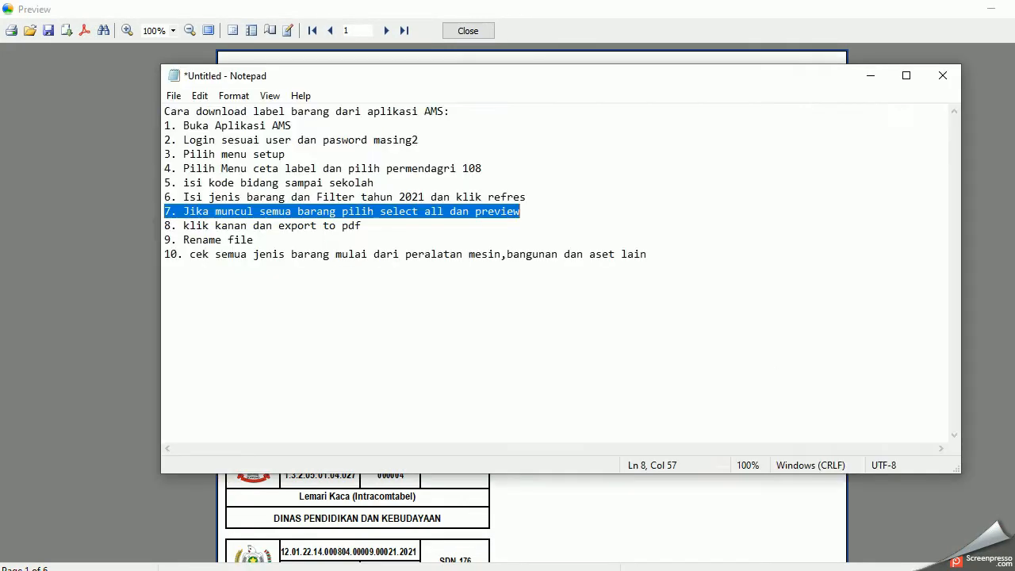
{"action": "left_click_drag", "start_coordinate": [165, 226], "coordinate": [363, 227]}
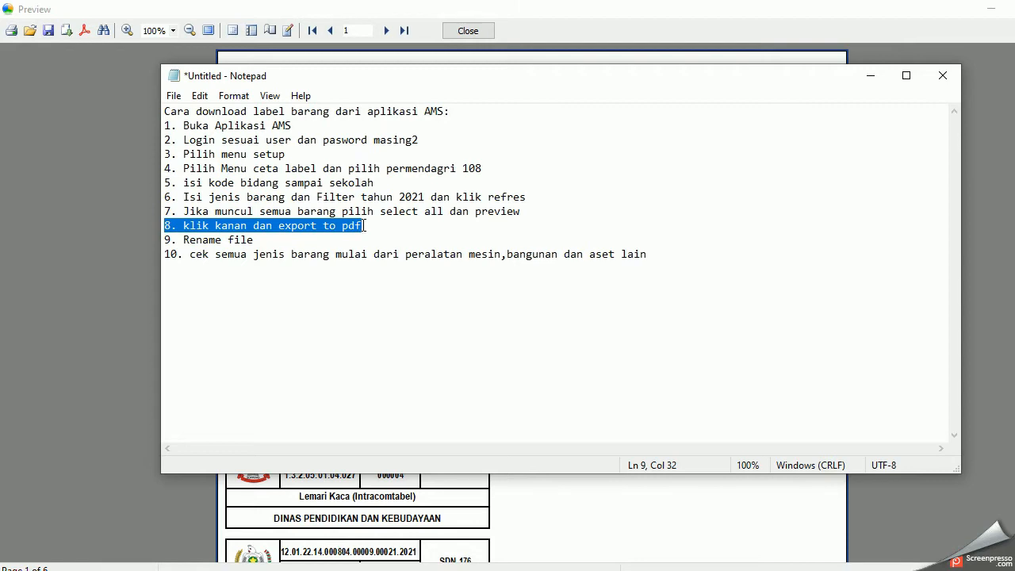
{"action": "left_click", "coordinate": [598, 518]}
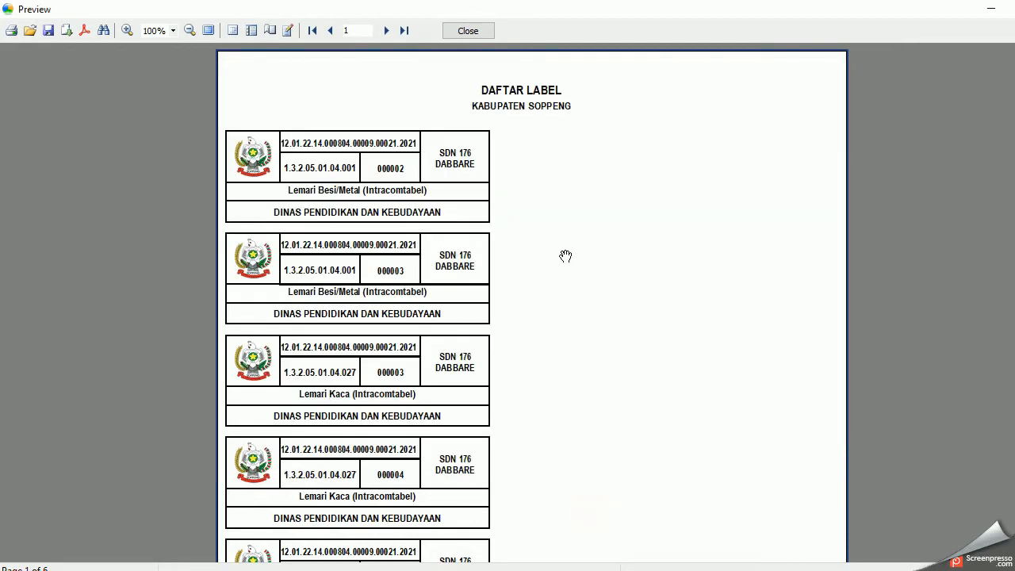
Export all pages of the label preview to PDF and choose the SDN 176 DABBARE folder as the save location.
{"action": "right_click", "coordinate": [558, 250]}
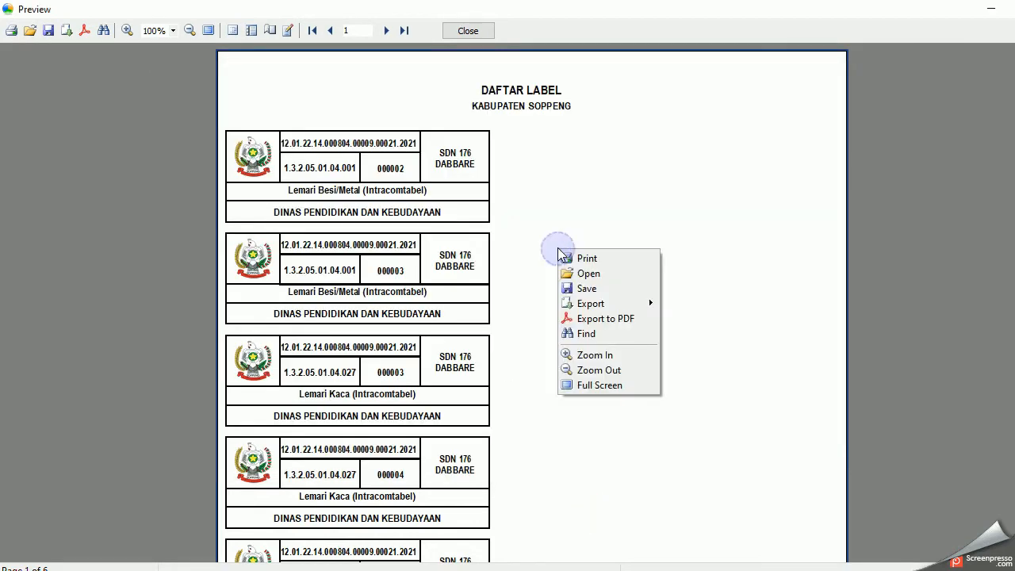
{"action": "left_click", "coordinate": [612, 320]}
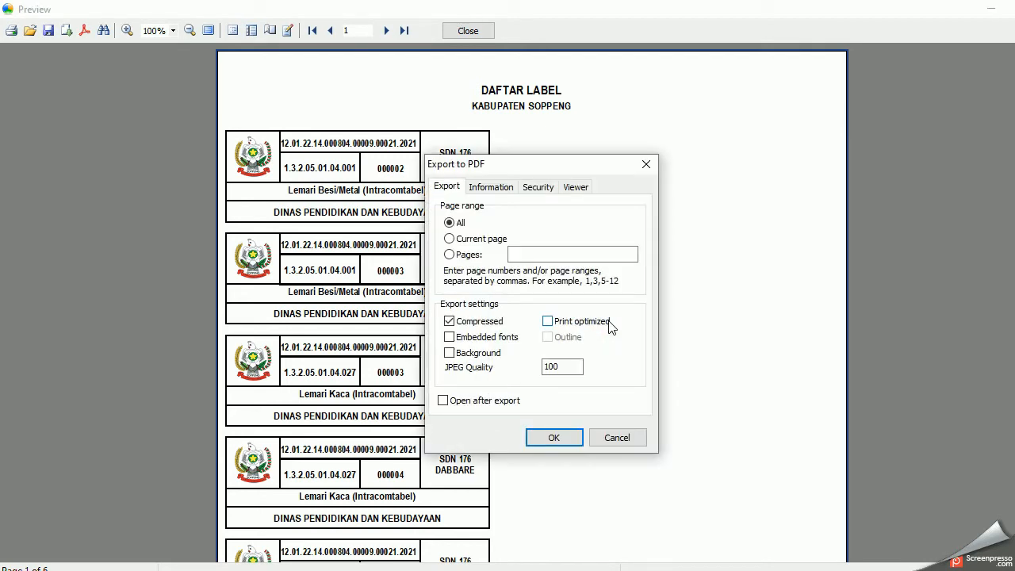
{"action": "left_click", "coordinate": [542, 442]}
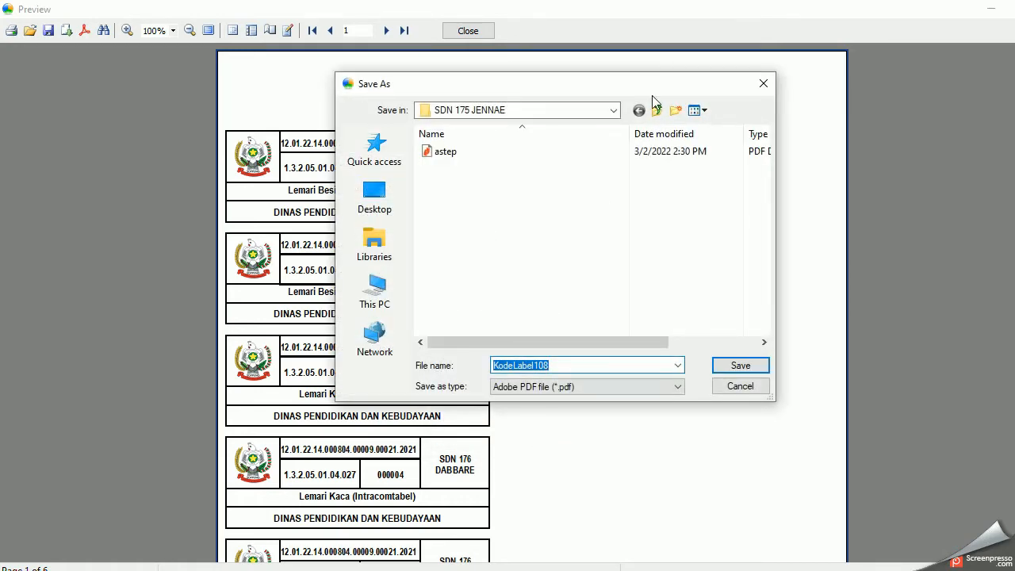
{"action": "left_click", "coordinate": [656, 111]}
{"action": "scroll", "coordinate": [516, 293], "scroll_direction": "down", "scroll_amount": 1}
{"action": "scroll", "coordinate": [516, 293], "scroll_direction": "down", "scroll_amount": 2}
{"action": "double_click", "coordinate": [516, 290]}
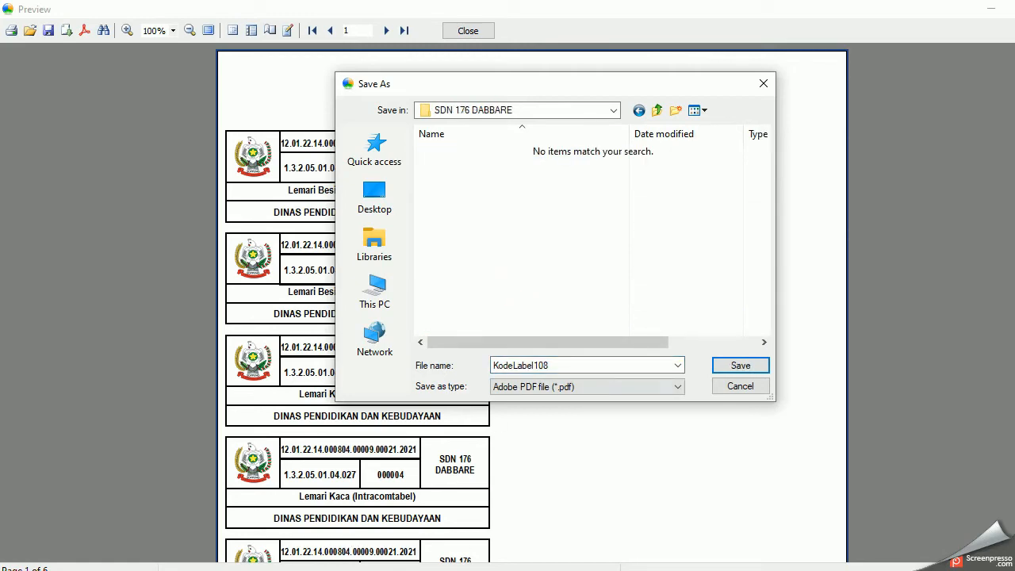
Switch to Notepad, highlight instruction 9 about renaming the file, and return to the save dialog.
{"action": "key", "text": "alt+Tab"}
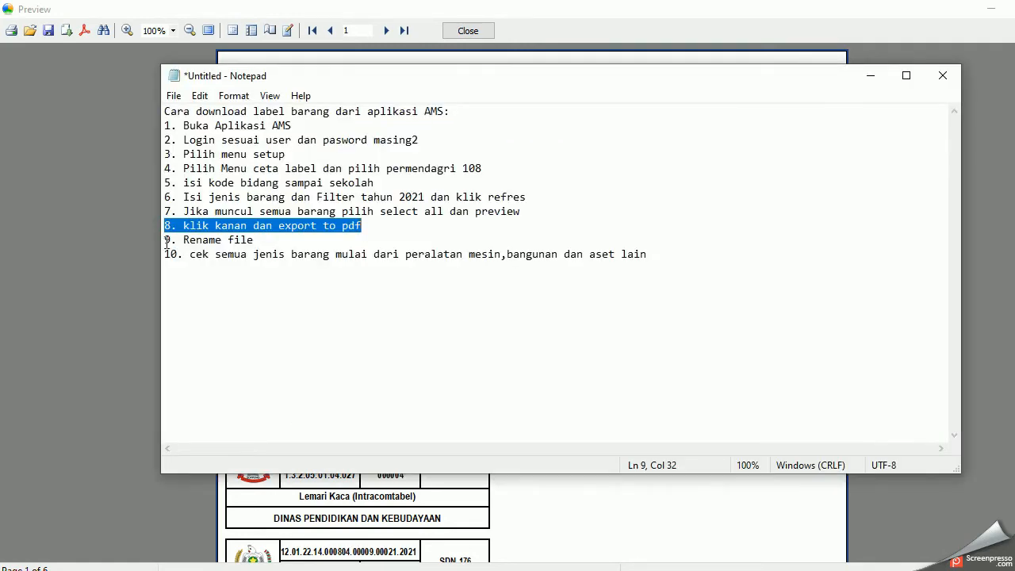
{"action": "left_click_drag", "start_coordinate": [165, 240], "coordinate": [259, 239]}
{"action": "key", "text": "alt+Tab"}
Save the PDF under the name "peralatan dan mesin" and close the label preview.
{"action": "double_click", "coordinate": [571, 366]}
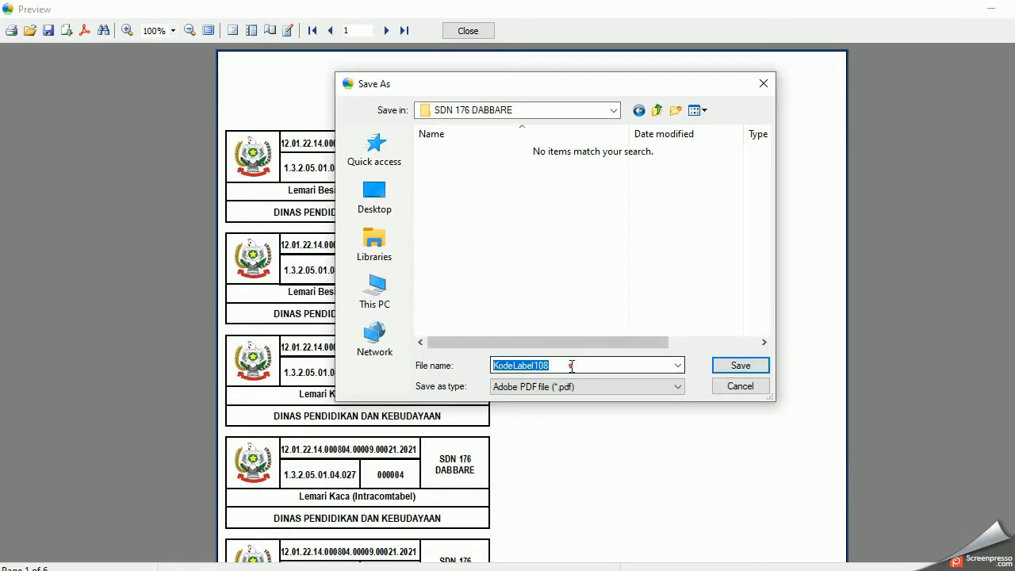
{"action": "type", "text": "pel"}
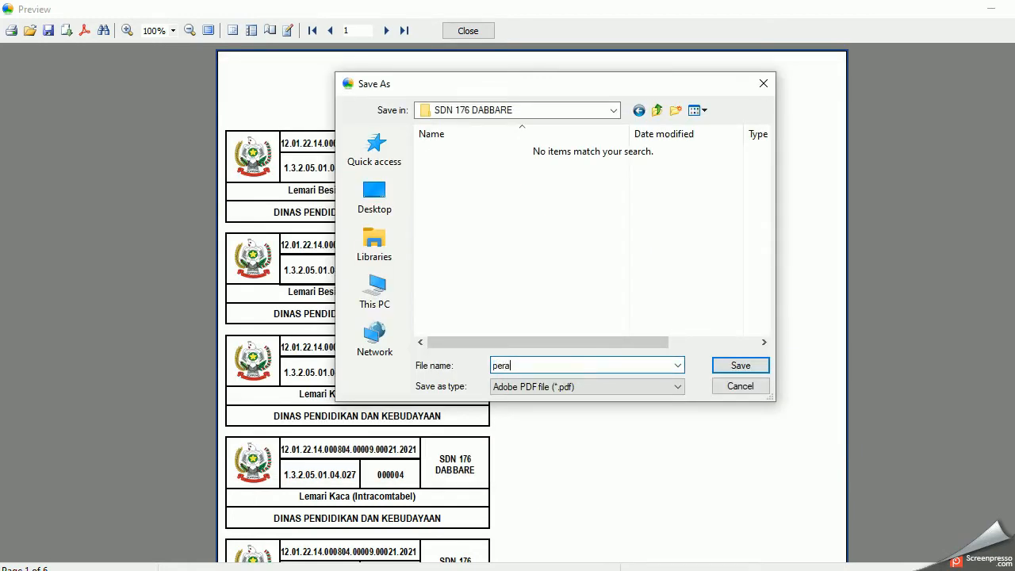
{"action": "type", "text": "alatan dan mesin"}
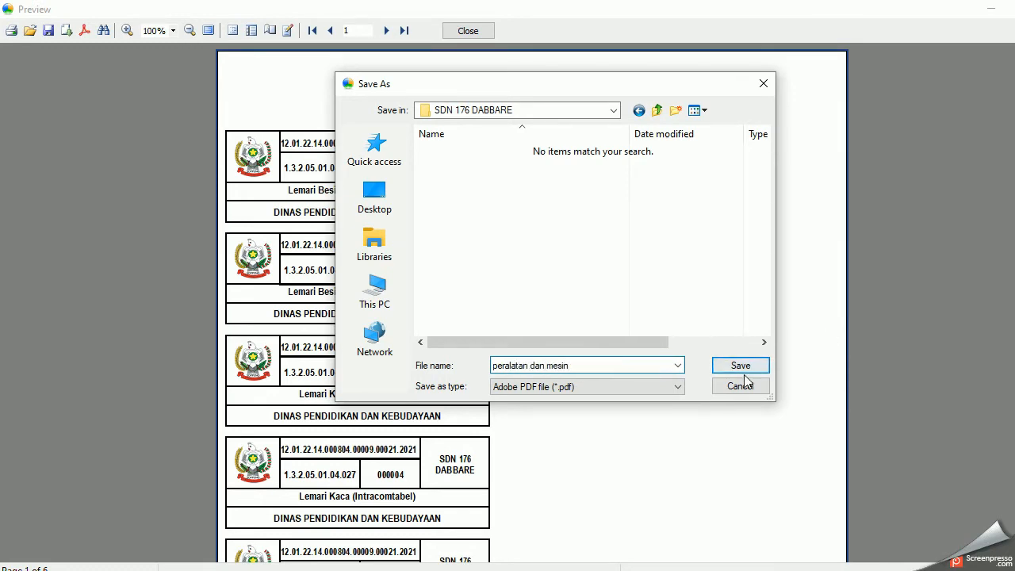
{"action": "left_click", "coordinate": [740, 368]}
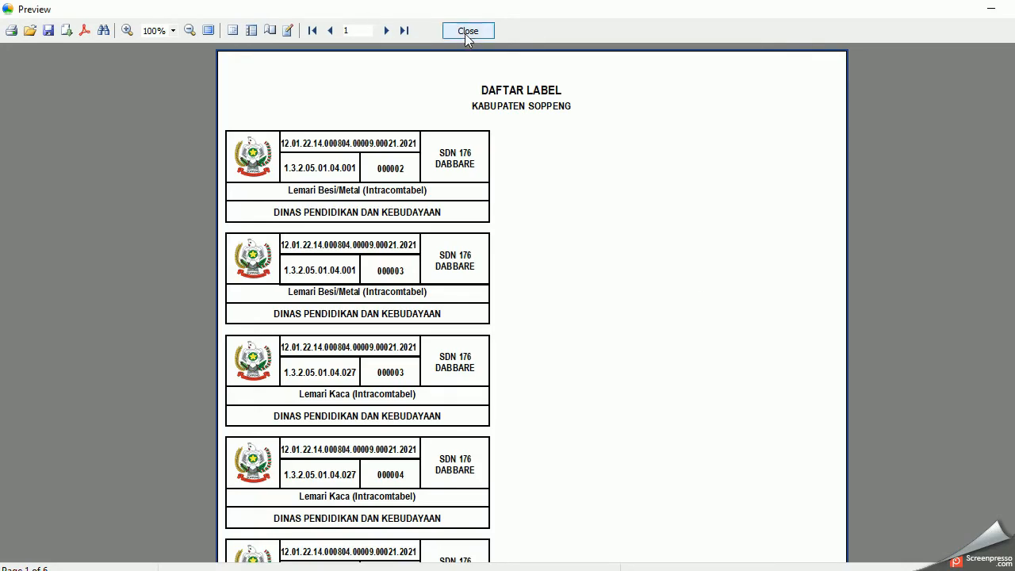
{"action": "left_click", "coordinate": [463, 35]}
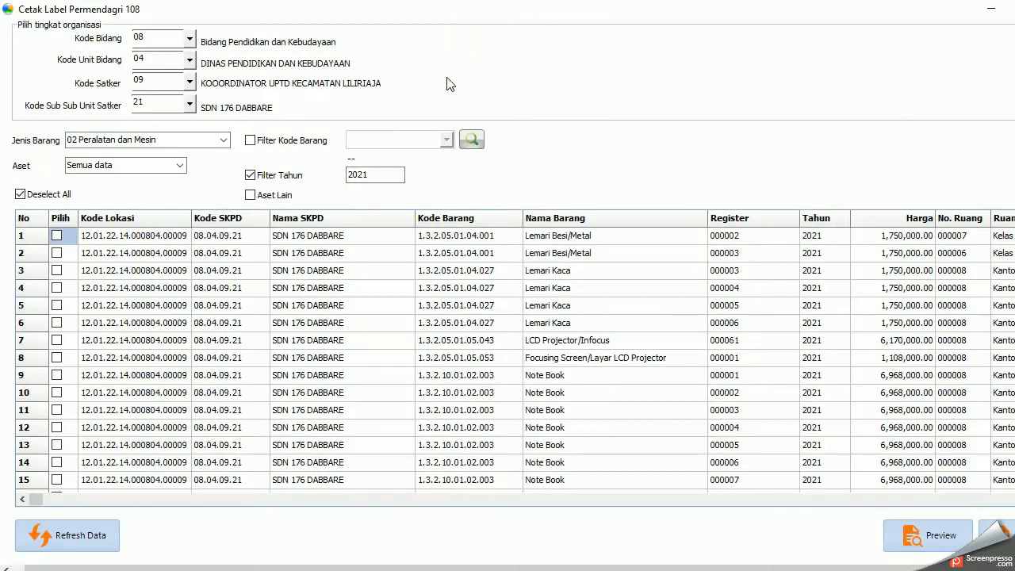
Switch to Notepad, highlight instruction 10 about checking all item types, and minimize Notepad.
{"action": "key", "text": "alt+Tab"}
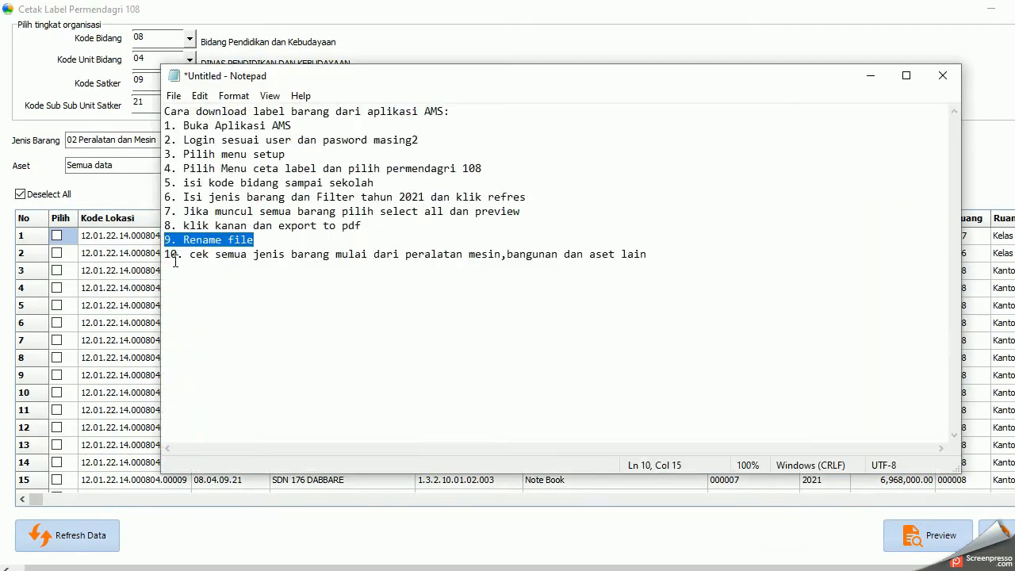
{"action": "double_click", "coordinate": [168, 254]}
{"action": "left_click_drag", "start_coordinate": [164, 253], "coordinate": [648, 256]}
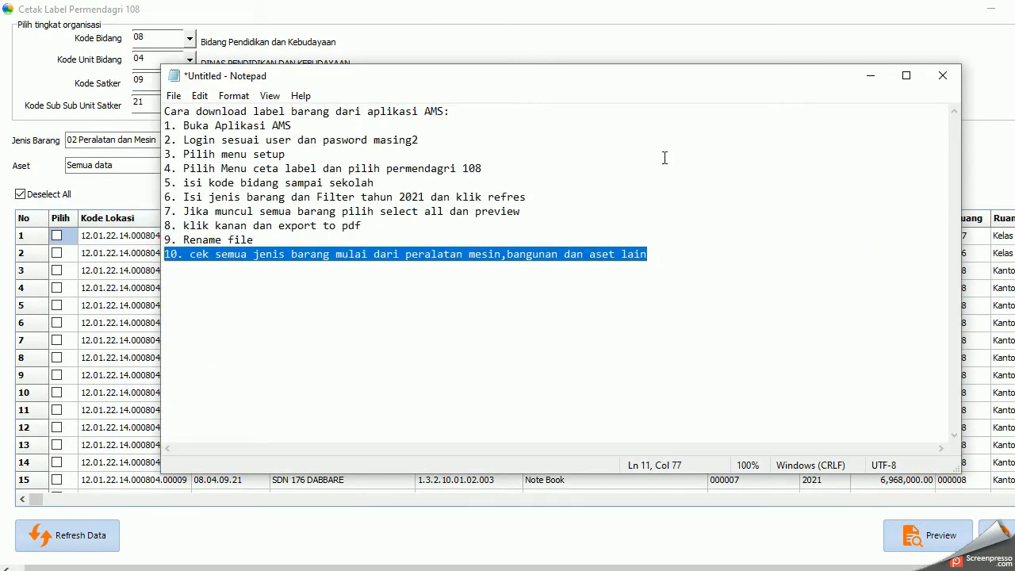
{"action": "left_click", "coordinate": [869, 76]}
Check the 2021 items for Jenis Barang 03 Gedung dan Bangunan and 05 Aset Tetap Lainnya, refreshing the data for each.
{"action": "left_click", "coordinate": [223, 140]}
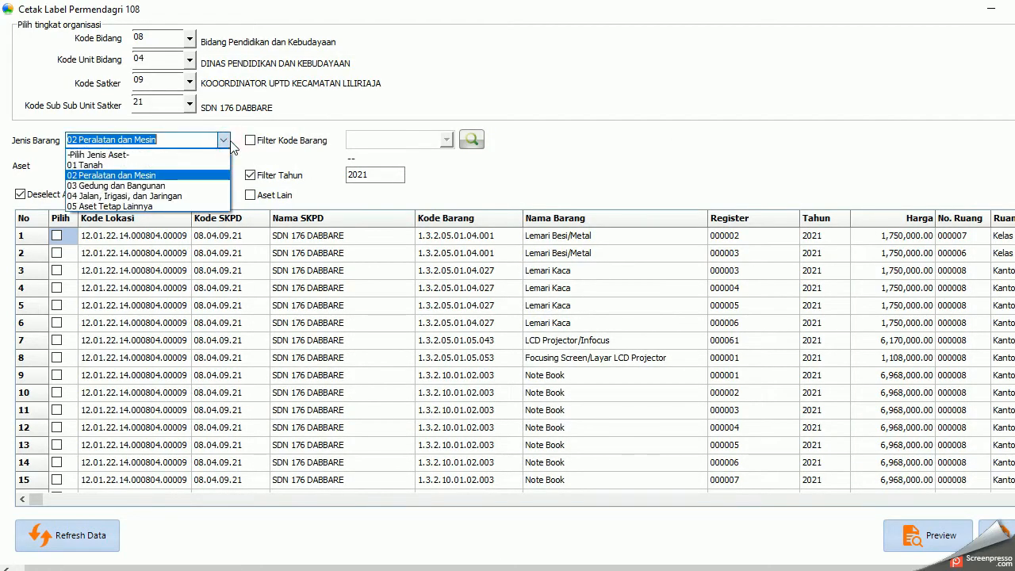
{"action": "left_click", "coordinate": [161, 187]}
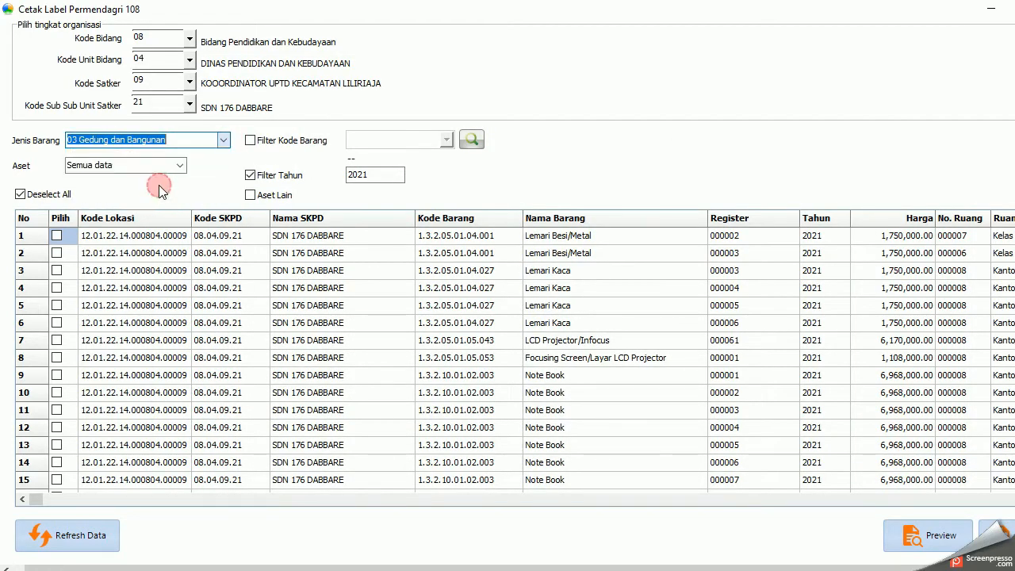
{"action": "left_click", "coordinate": [92, 539]}
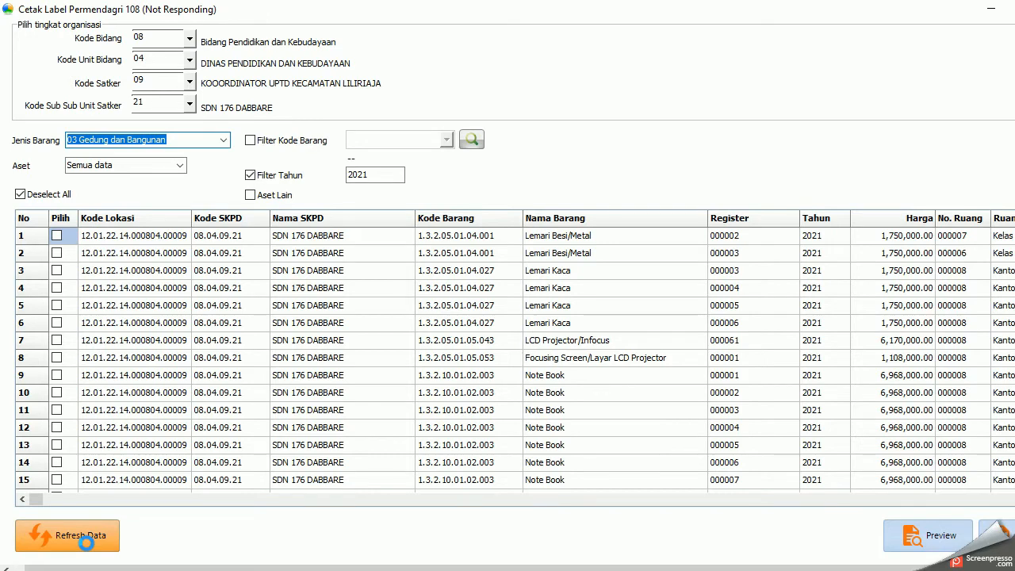
{"action": "left_click", "coordinate": [224, 141]}
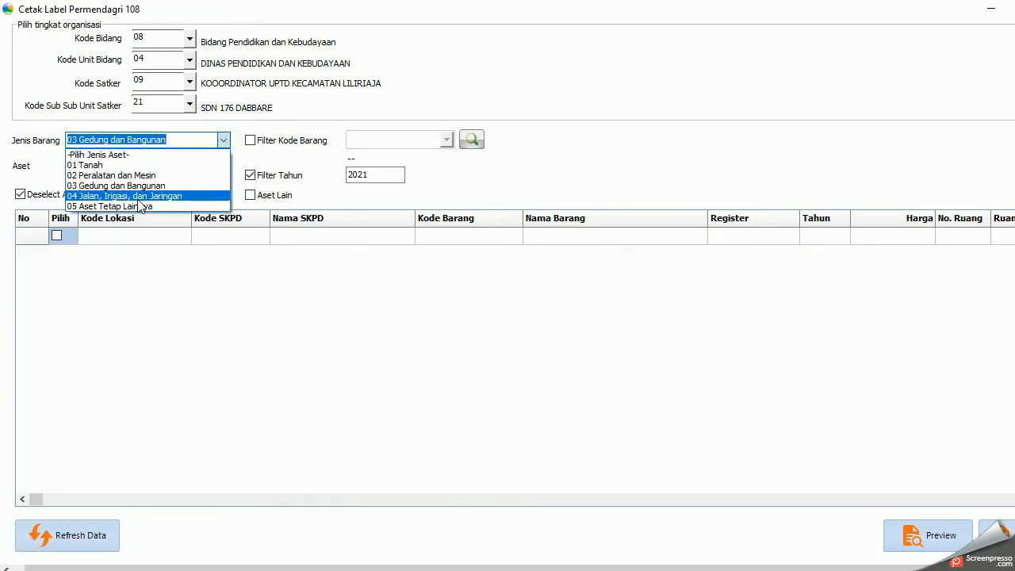
{"action": "left_click", "coordinate": [136, 207]}
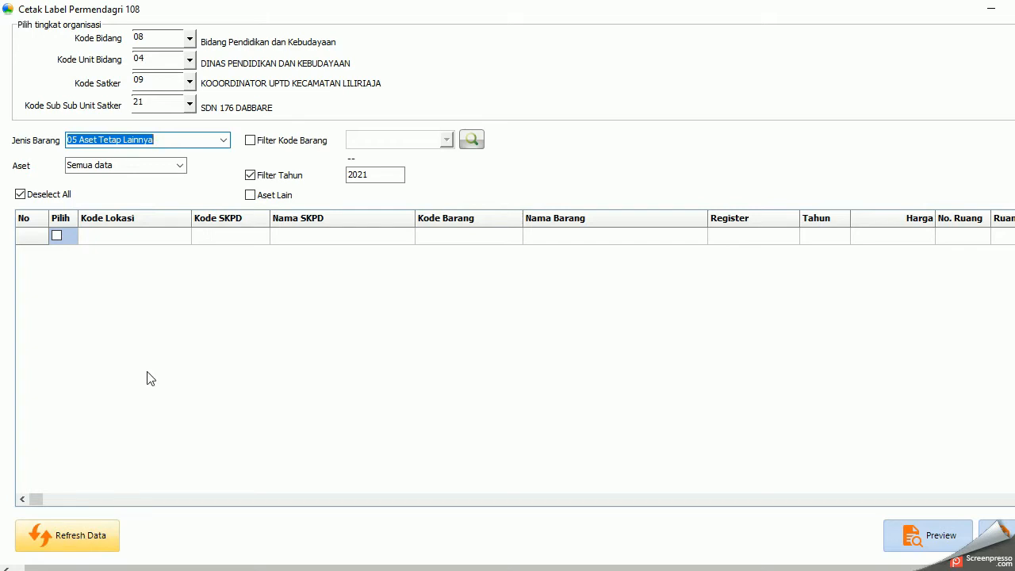
{"action": "left_click", "coordinate": [167, 331]}
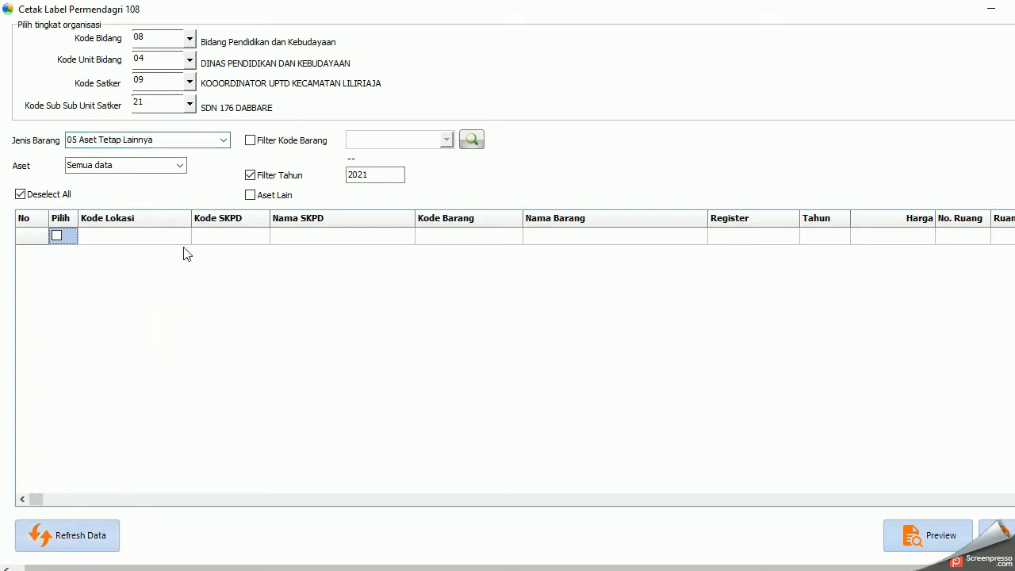
Set Kode Sub Sub Unit Satker to 22, SDN 190 LAUNGA.
{"action": "left_click", "coordinate": [190, 104]}
{"action": "left_click", "coordinate": [378, 260]}
{"action": "left_click", "coordinate": [378, 260]}
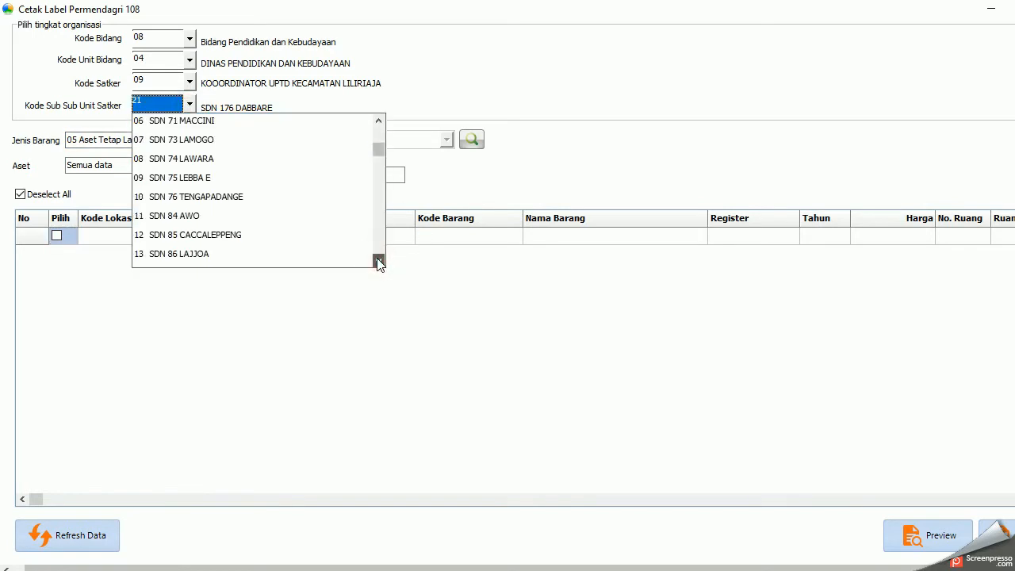
{"action": "left_click", "coordinate": [379, 260]}
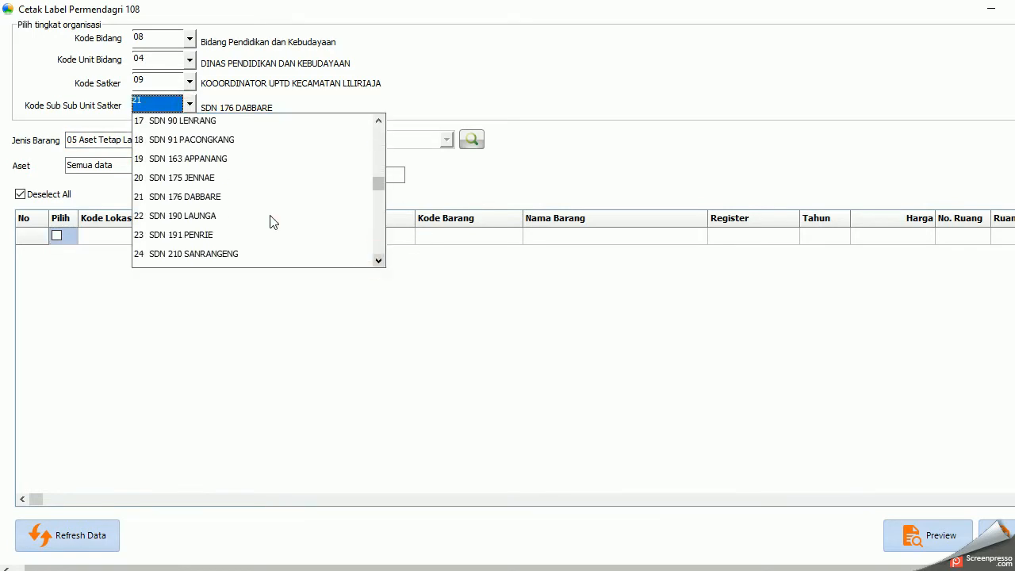
{"action": "left_click", "coordinate": [195, 221]}
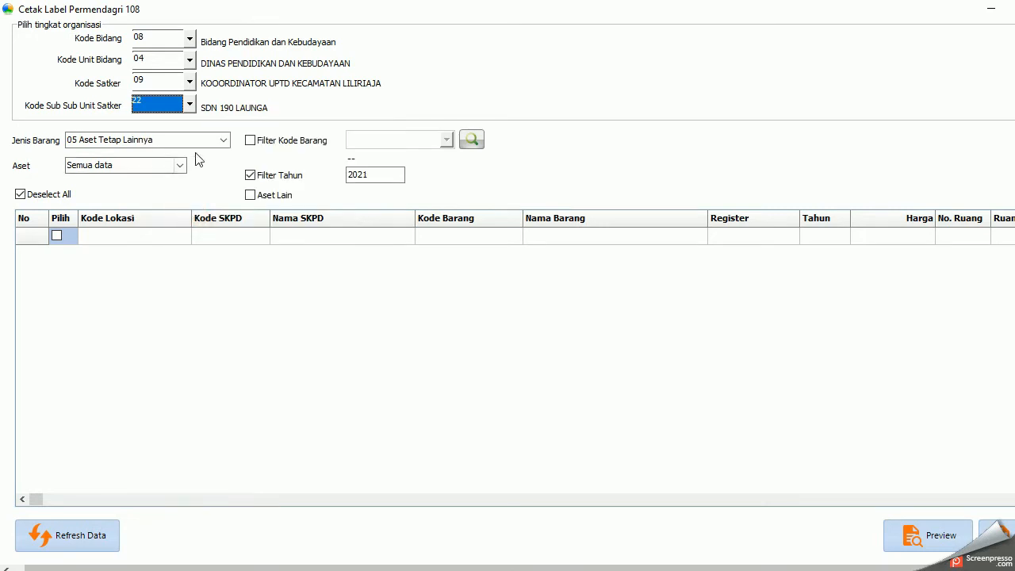
Set Jenis Barang to 02 Peralatan dan Mesin, clear the select-all option, and refresh the item data.
{"action": "left_click", "coordinate": [224, 140]}
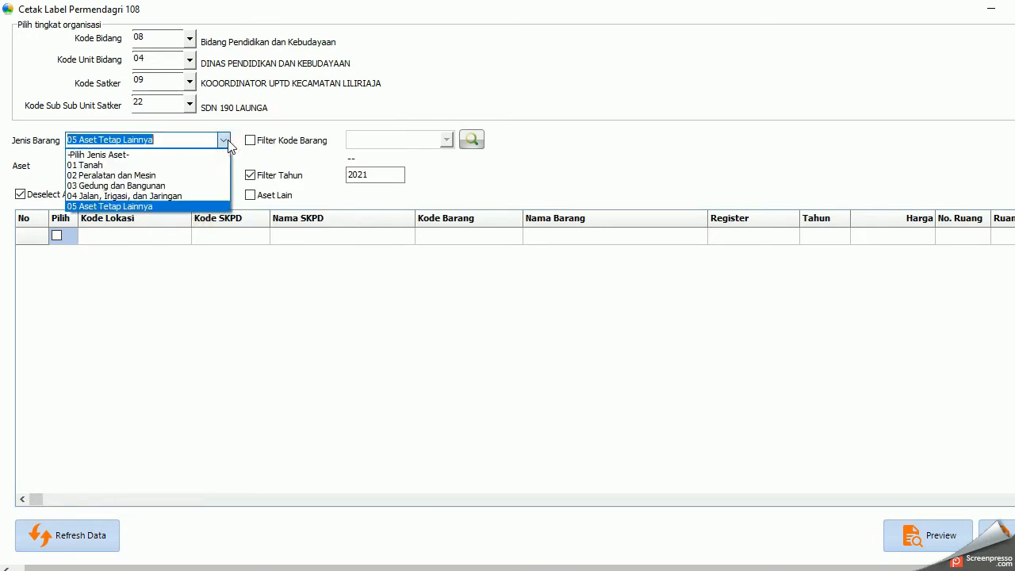
{"action": "left_click", "coordinate": [175, 175]}
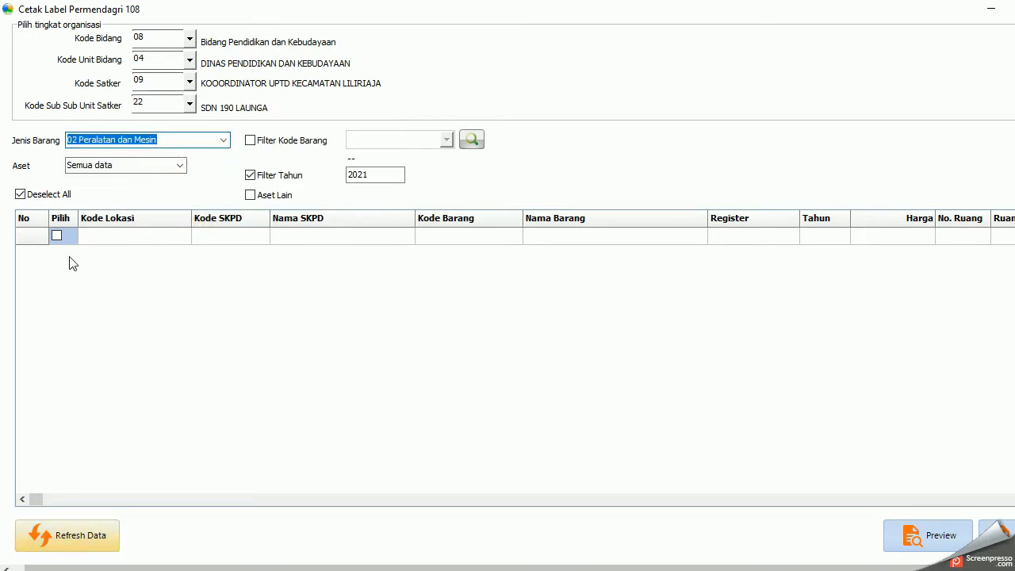
{"action": "left_click", "coordinate": [54, 193]}
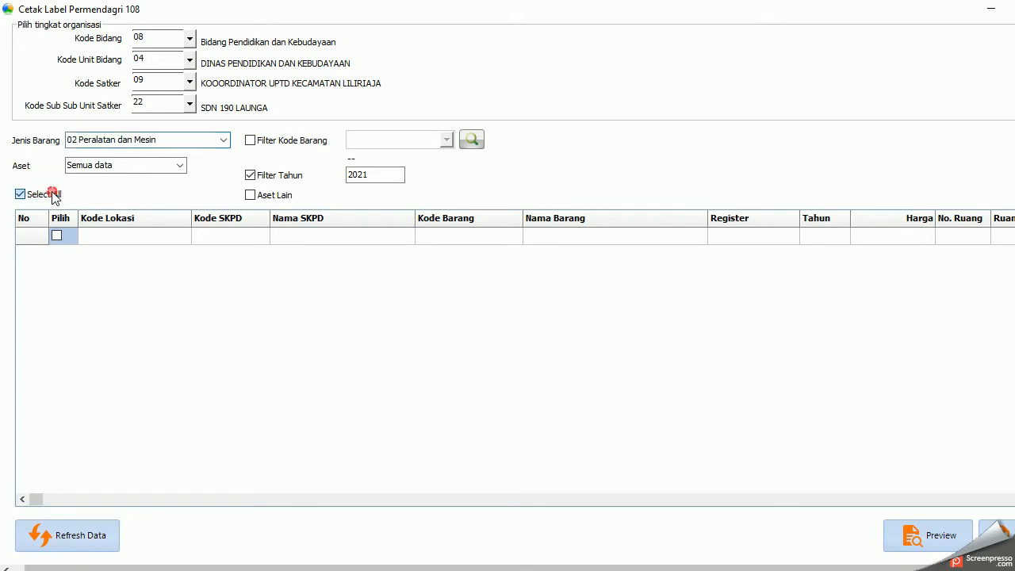
{"action": "left_click", "coordinate": [91, 540]}
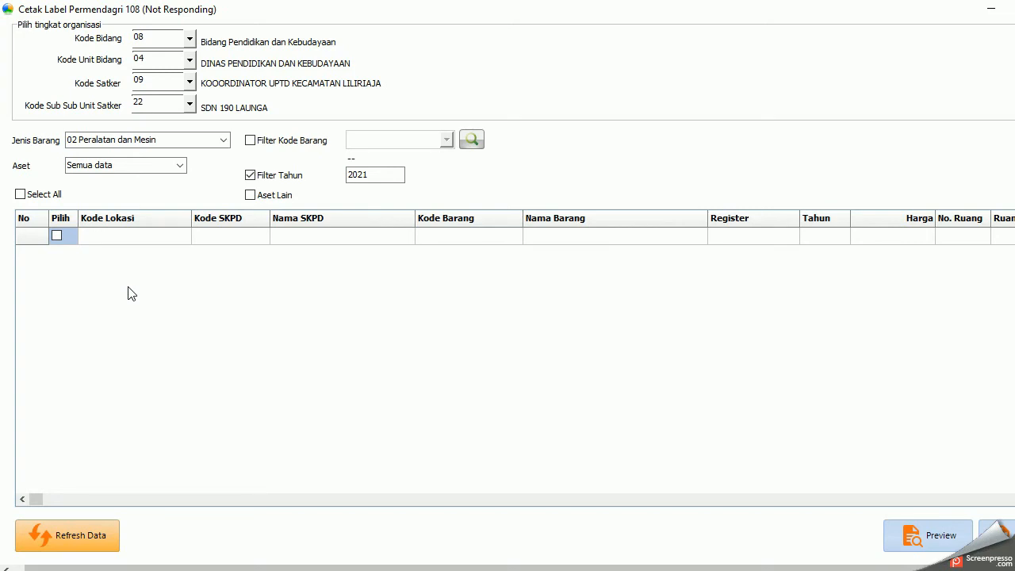
{"action": "left_click", "coordinate": [128, 287]}
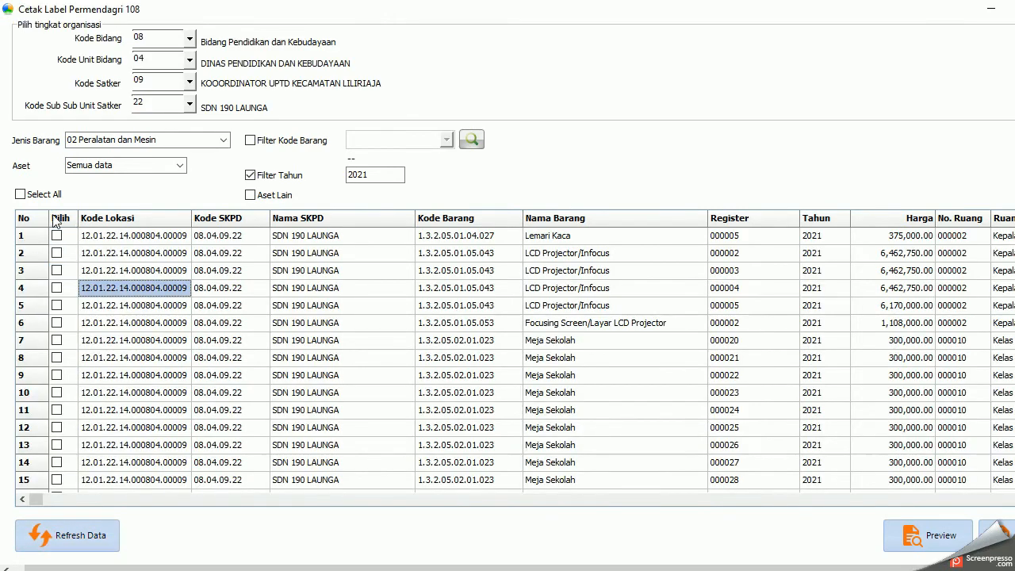
Select all listed SDN 190 LAUNGA items and preview their labels.
{"action": "left_click", "coordinate": [22, 194]}
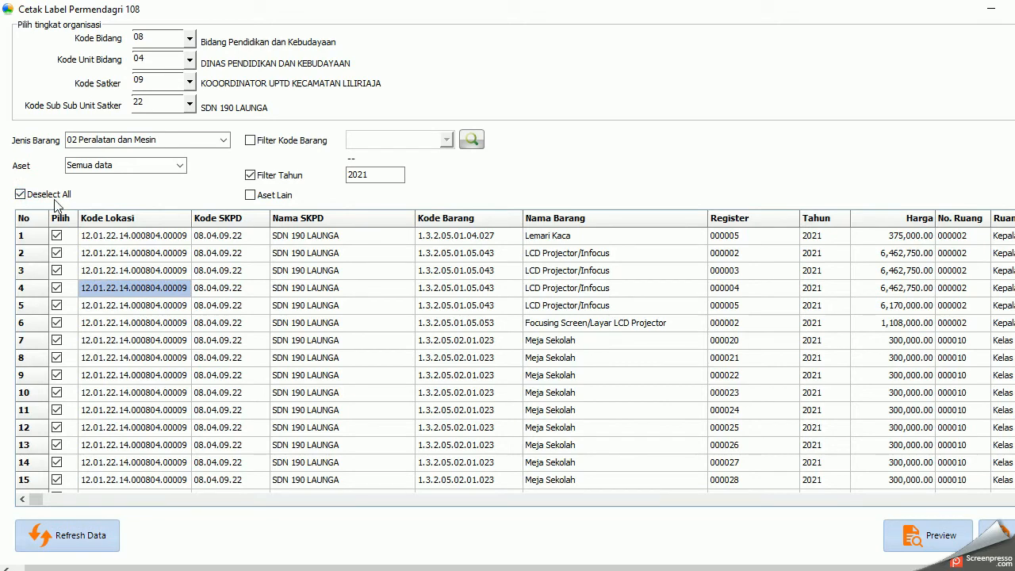
{"action": "left_click", "coordinate": [924, 543]}
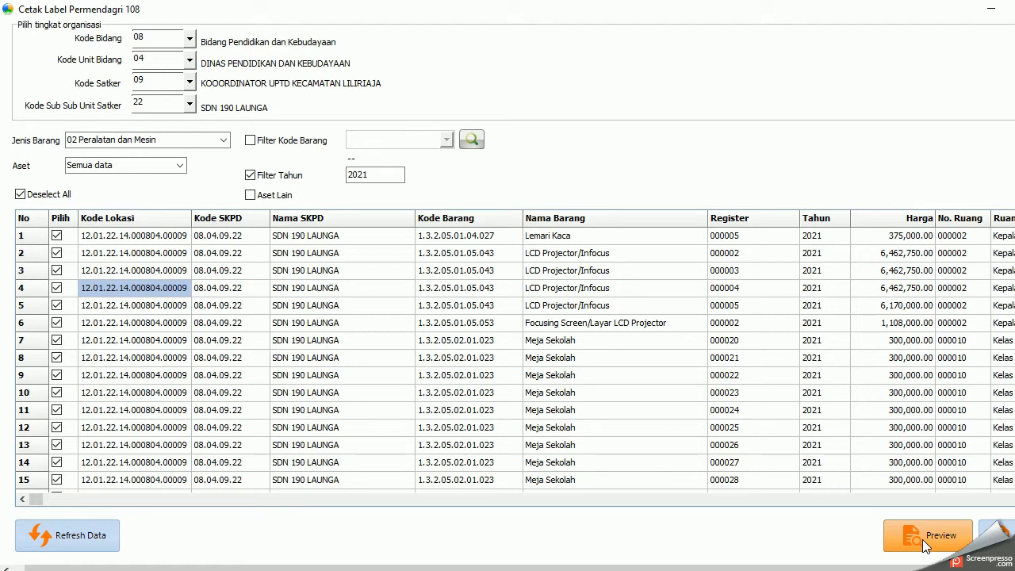
{"action": "left_click", "coordinate": [924, 539]}
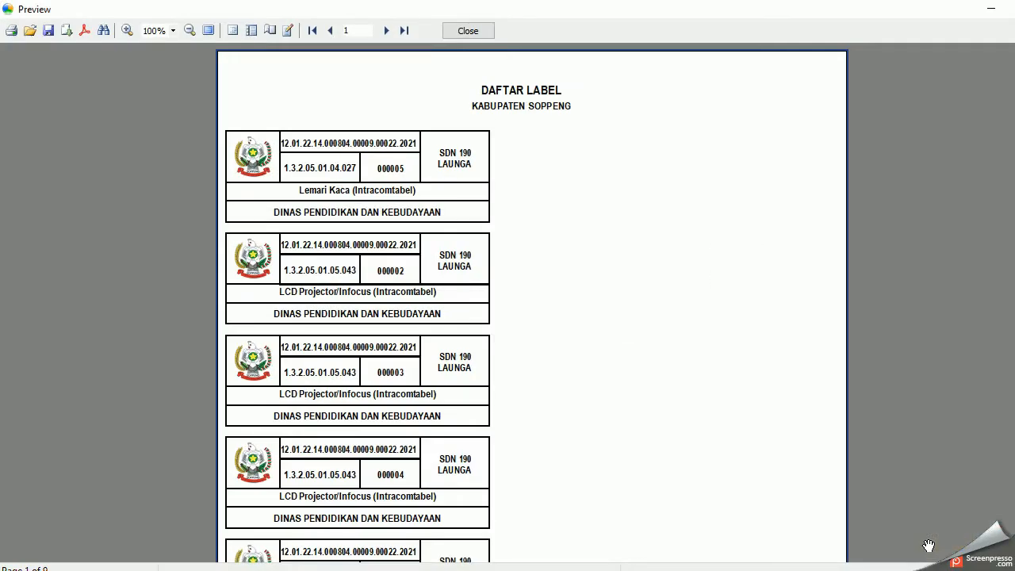
Export all label pages to PDF as peralatan dan mesin in the SDN 190 LAUNGA folder of LABEL BARANG 2021, and close the preview.
{"action": "right_click", "coordinate": [521, 252]}
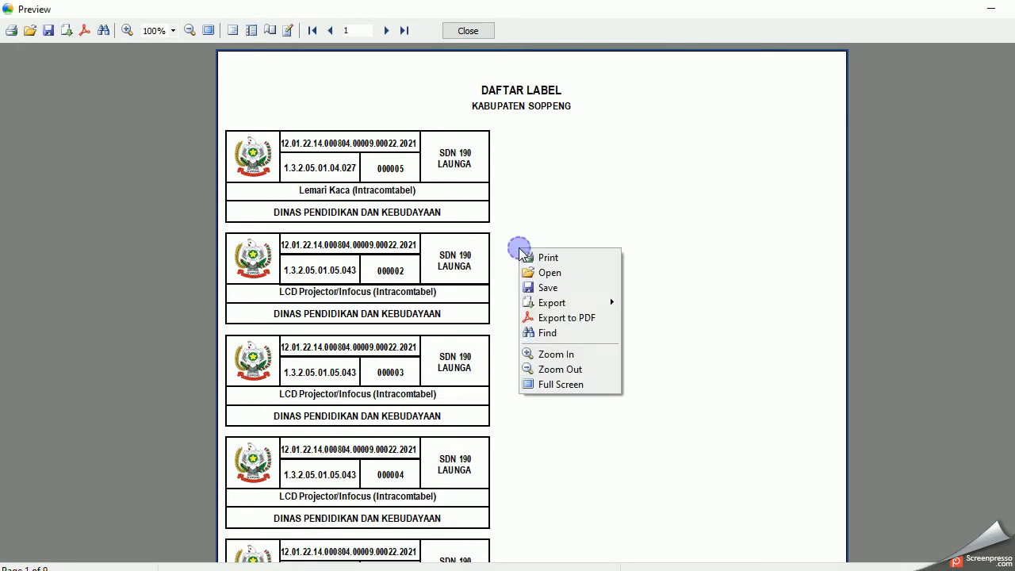
{"action": "left_click", "coordinate": [575, 319]}
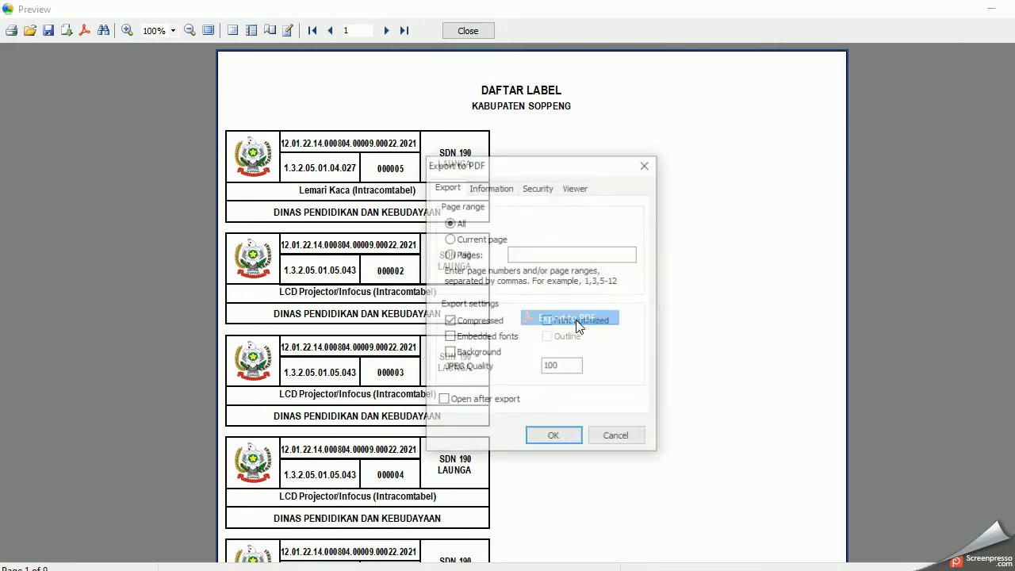
{"action": "left_click", "coordinate": [568, 439]}
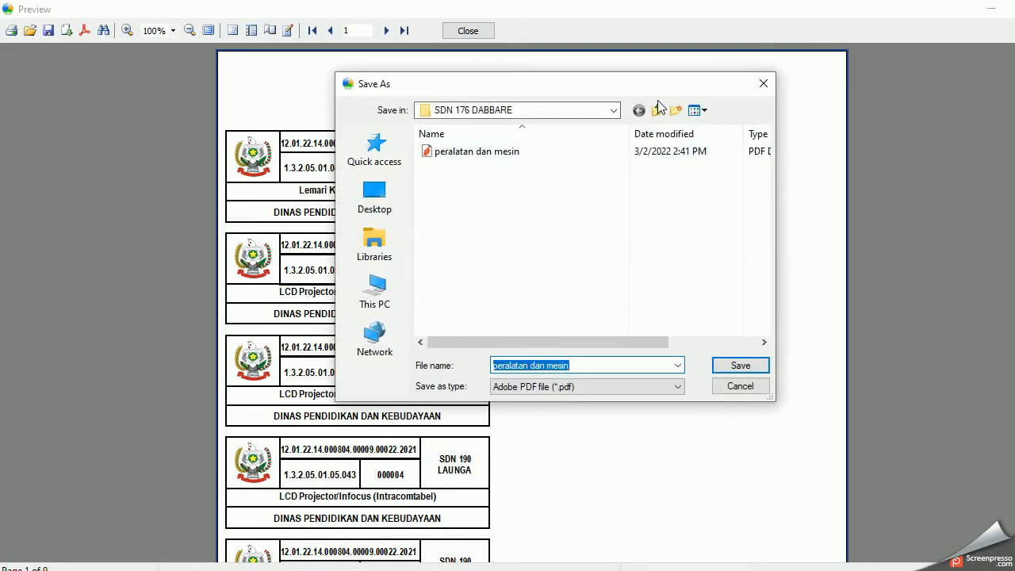
{"action": "left_click", "coordinate": [661, 114]}
{"action": "scroll", "coordinate": [453, 265], "scroll_direction": "down", "scroll_amount": 3}
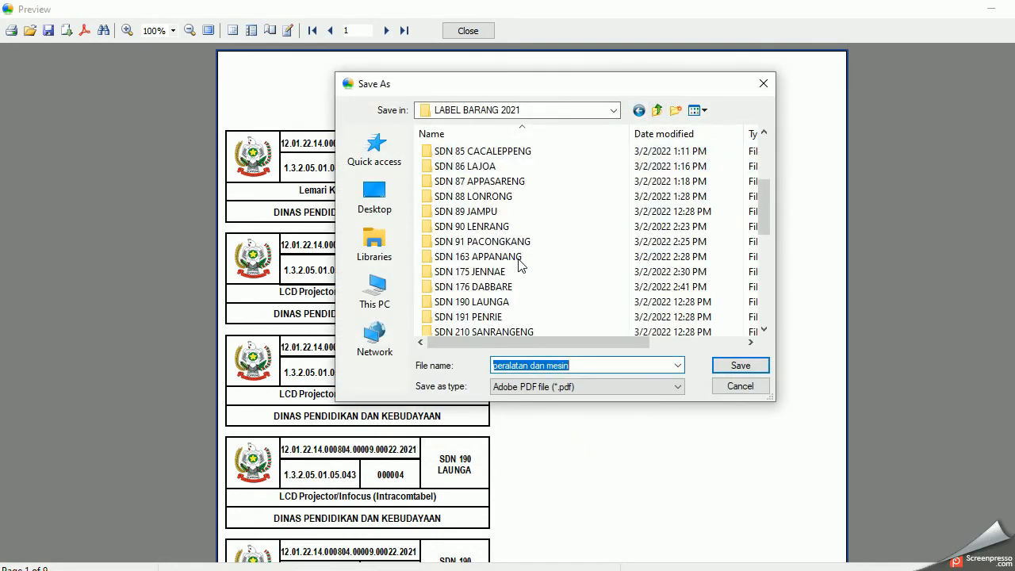
{"action": "left_click", "coordinate": [503, 305]}
{"action": "left_click", "coordinate": [503, 304]}
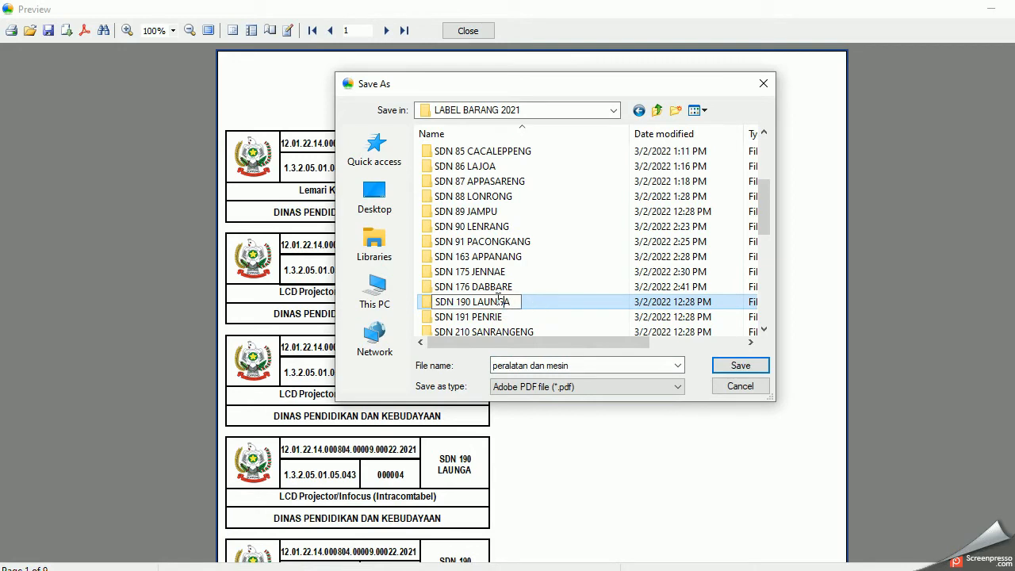
{"action": "left_click", "coordinate": [486, 295]}
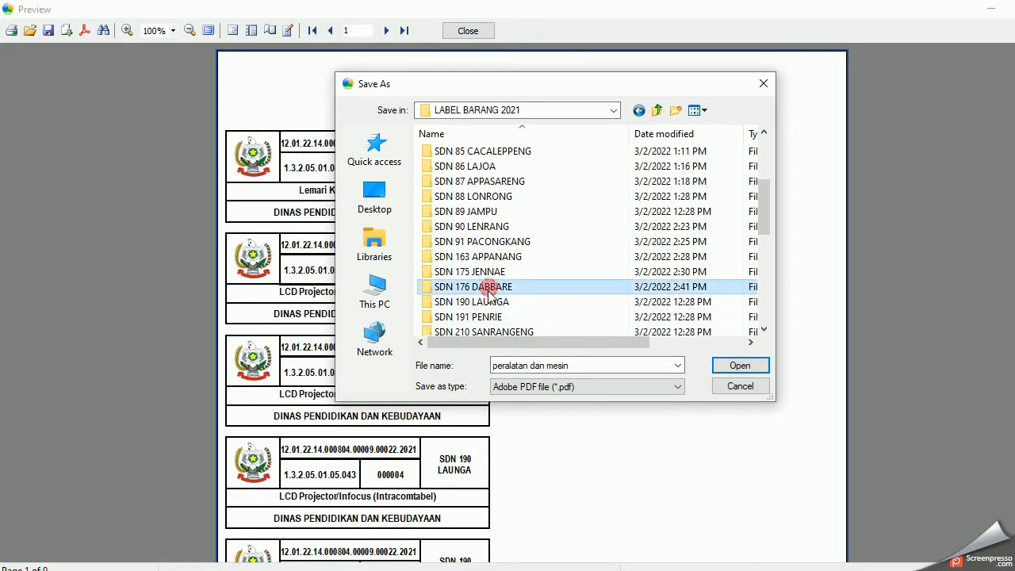
{"action": "double_click", "coordinate": [488, 300]}
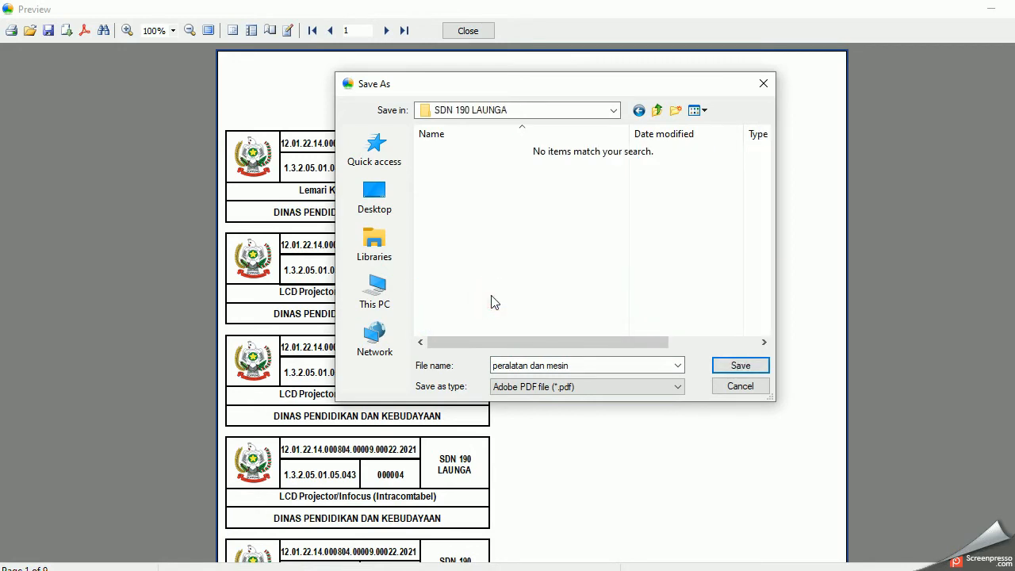
{"action": "left_click", "coordinate": [740, 367]}
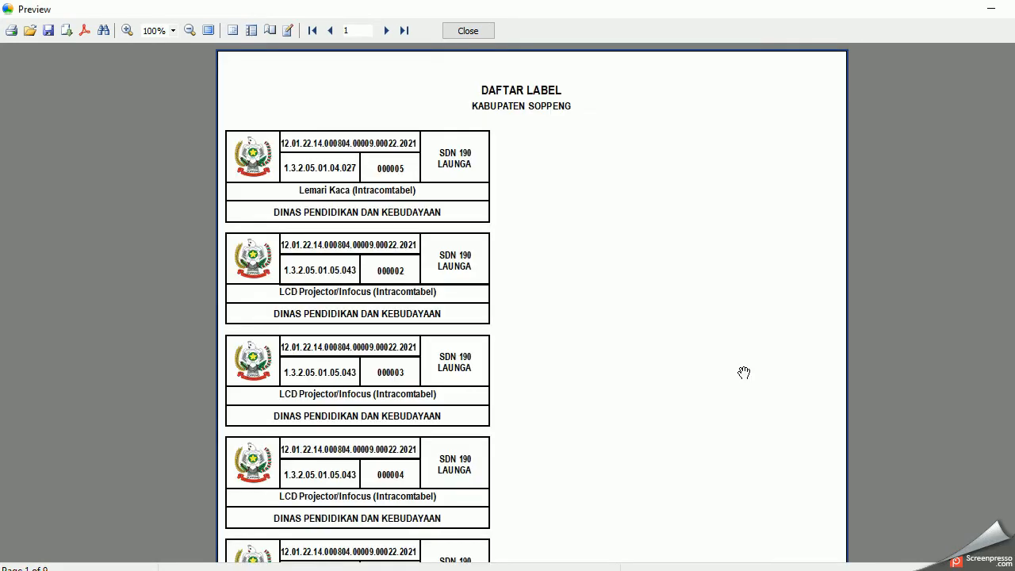
{"action": "left_click", "coordinate": [469, 31]}
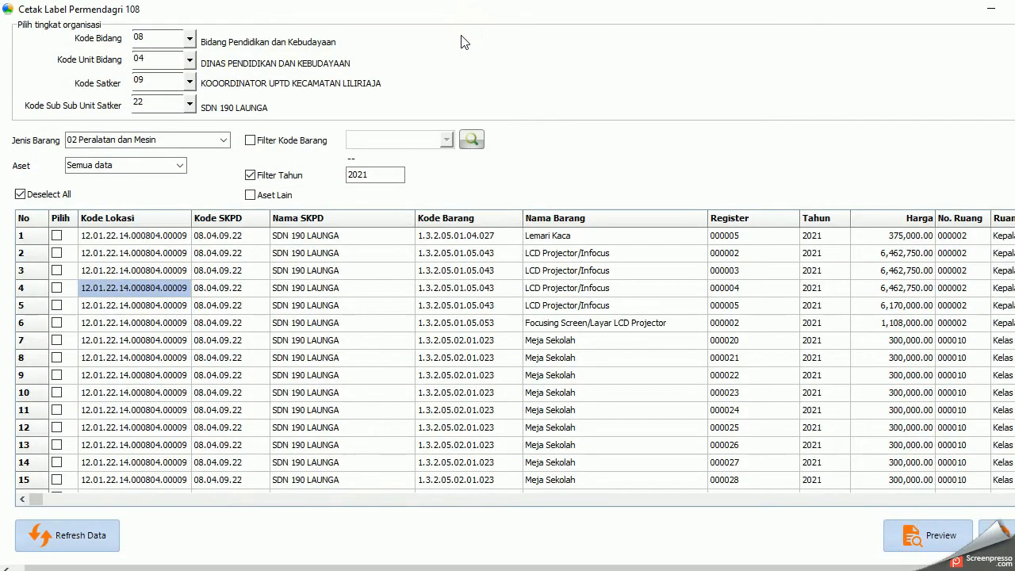
Check SDN 190 LAUNGA's 2021 items for Jenis Barang 03 Gedung dan Bangunan, clearing the select-all option and refreshing the data.
{"action": "left_click", "coordinate": [222, 140]}
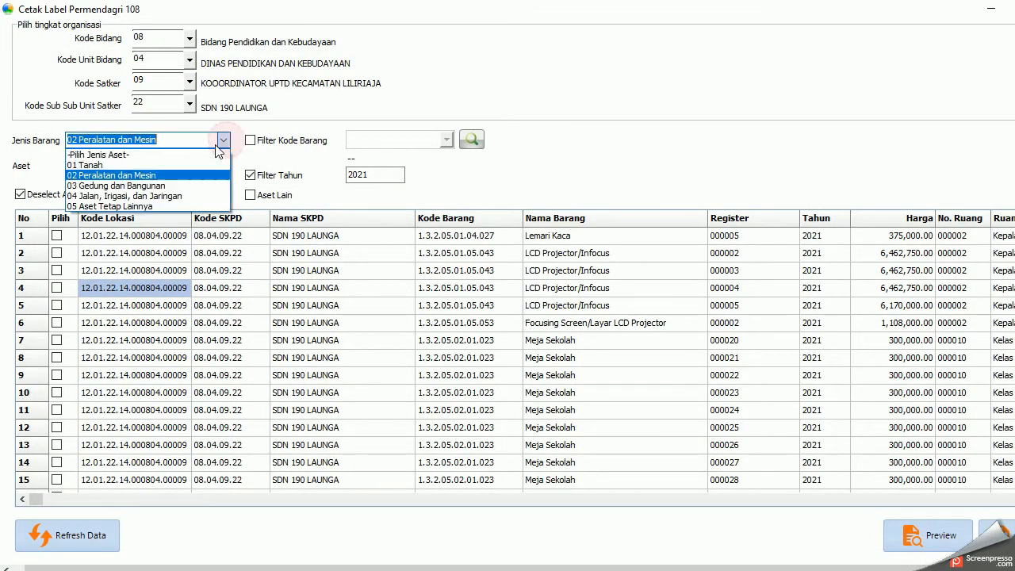
{"action": "left_click", "coordinate": [159, 187]}
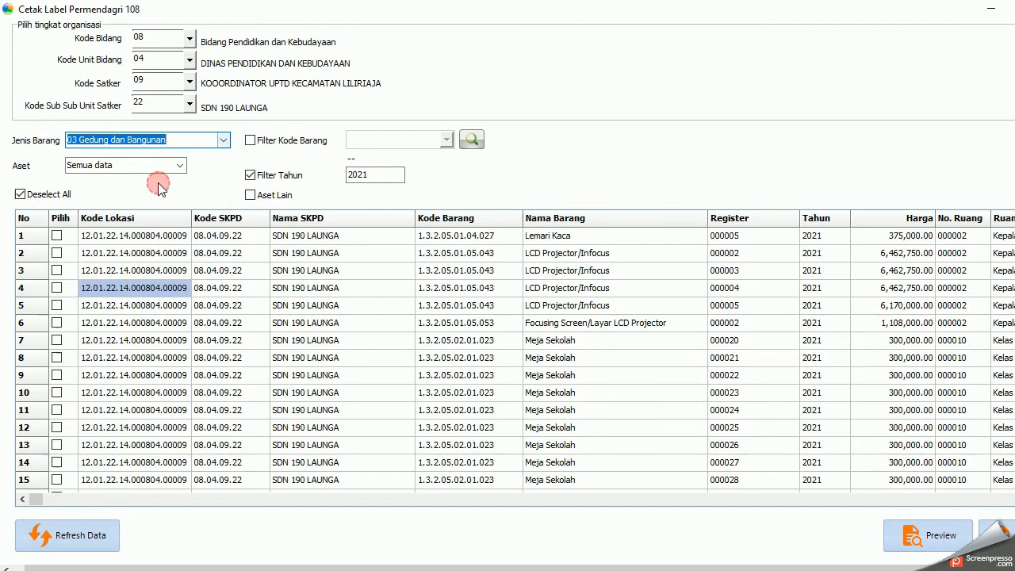
{"action": "left_click", "coordinate": [48, 193]}
{"action": "left_click", "coordinate": [79, 534]}
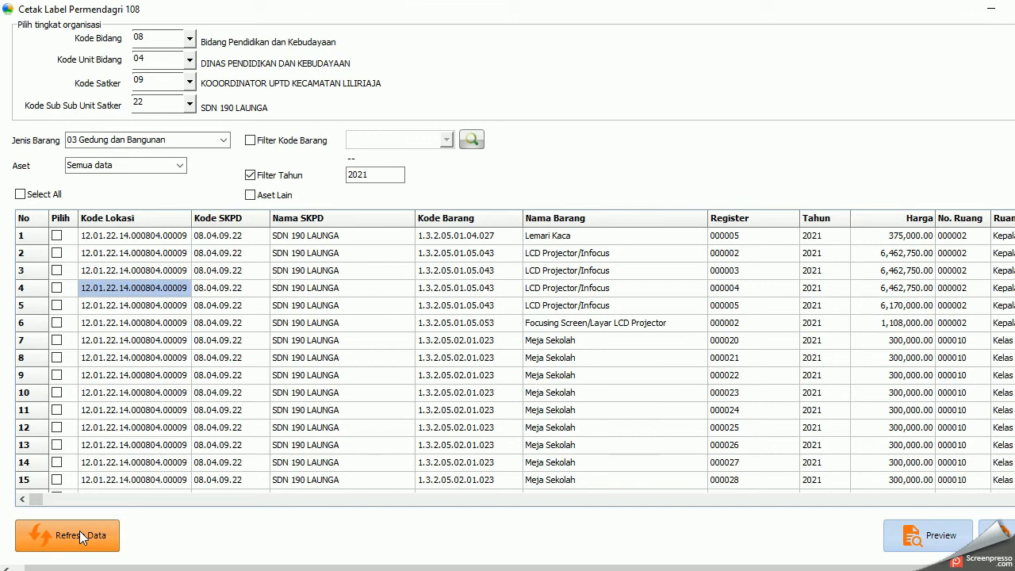
{"action": "left_click", "coordinate": [82, 538]}
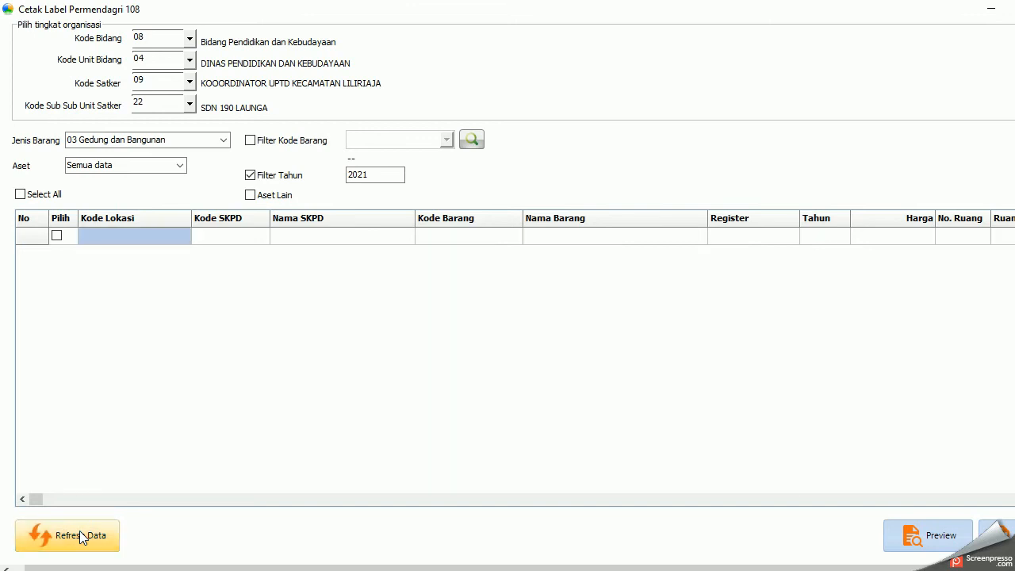
Check SDN 190 LAUNGA's 2021 items for Jenis Barang 05 Aset Tetap Lainnya by refreshing the data.
{"action": "left_click", "coordinate": [223, 139]}
{"action": "left_click", "coordinate": [118, 208]}
{"action": "left_click", "coordinate": [52, 547]}
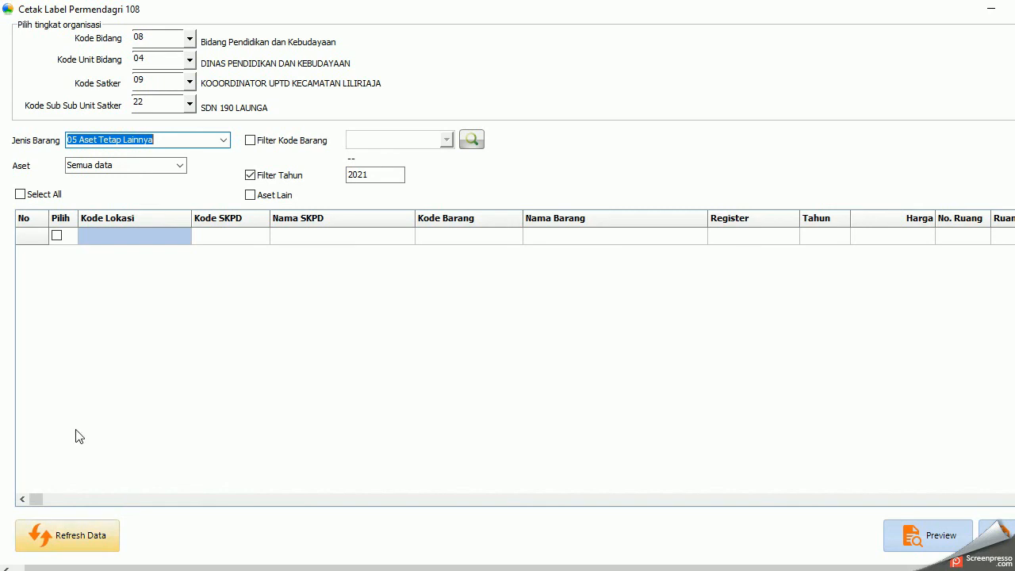
Set Kode Sub Sub Unit Satker to 23, SDN 191 PENRIE, and Jenis Barang to 02 Peralatan dan Mesin.
{"action": "left_click", "coordinate": [173, 105]}
{"action": "type", "text": "23"}
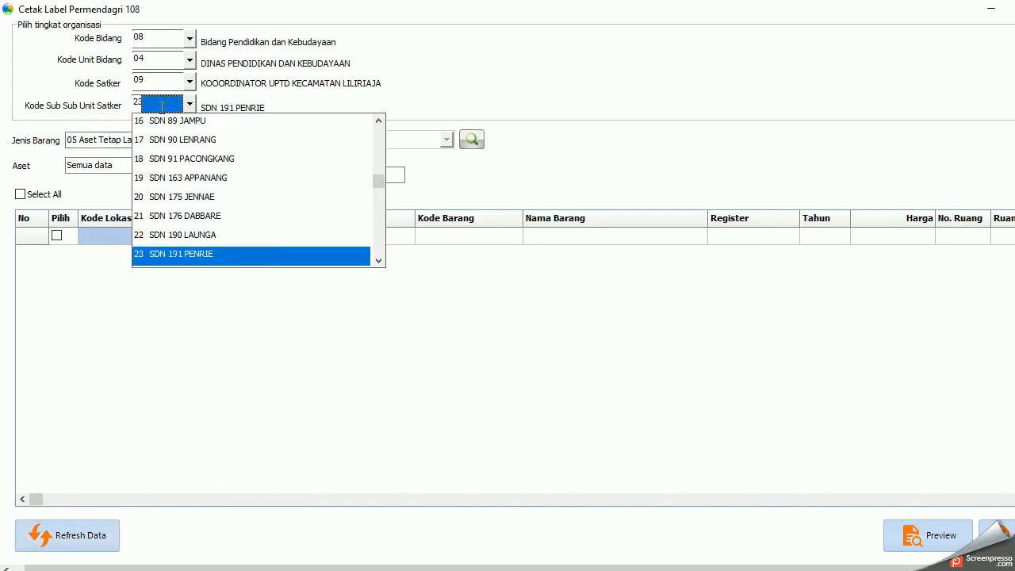
{"action": "key", "text": "Return"}
{"action": "left_click", "coordinate": [223, 142]}
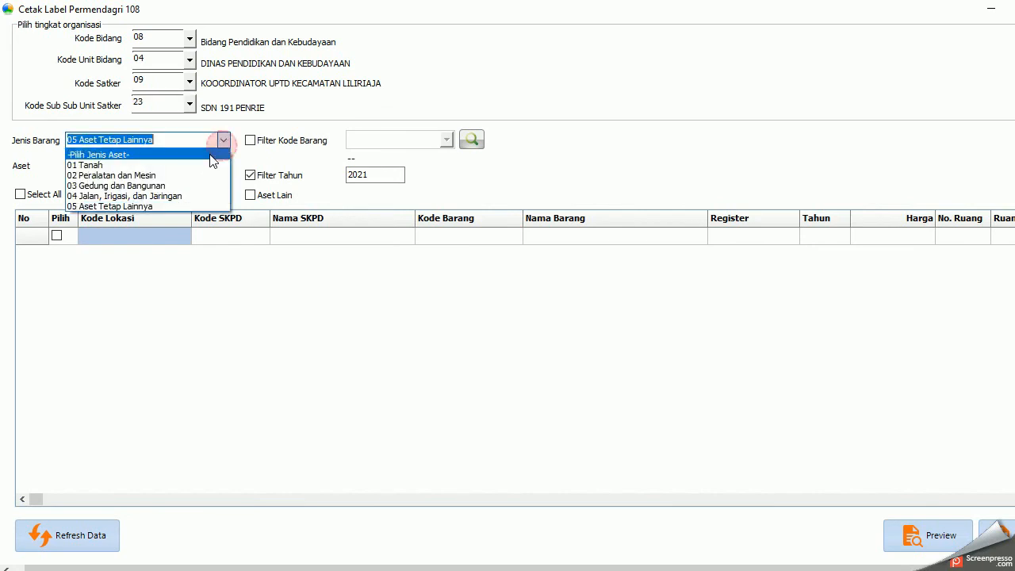
{"action": "left_click", "coordinate": [182, 175]}
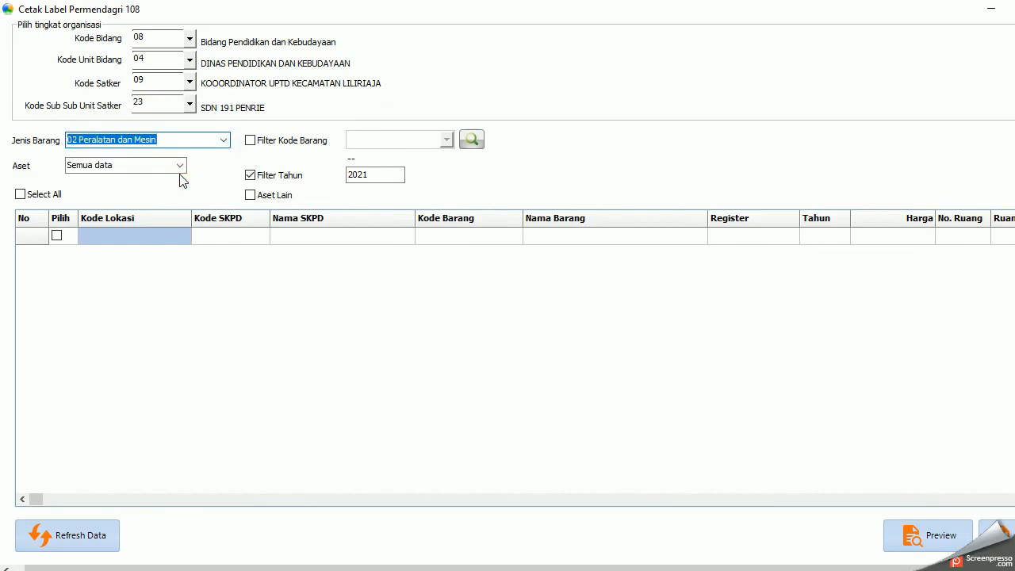